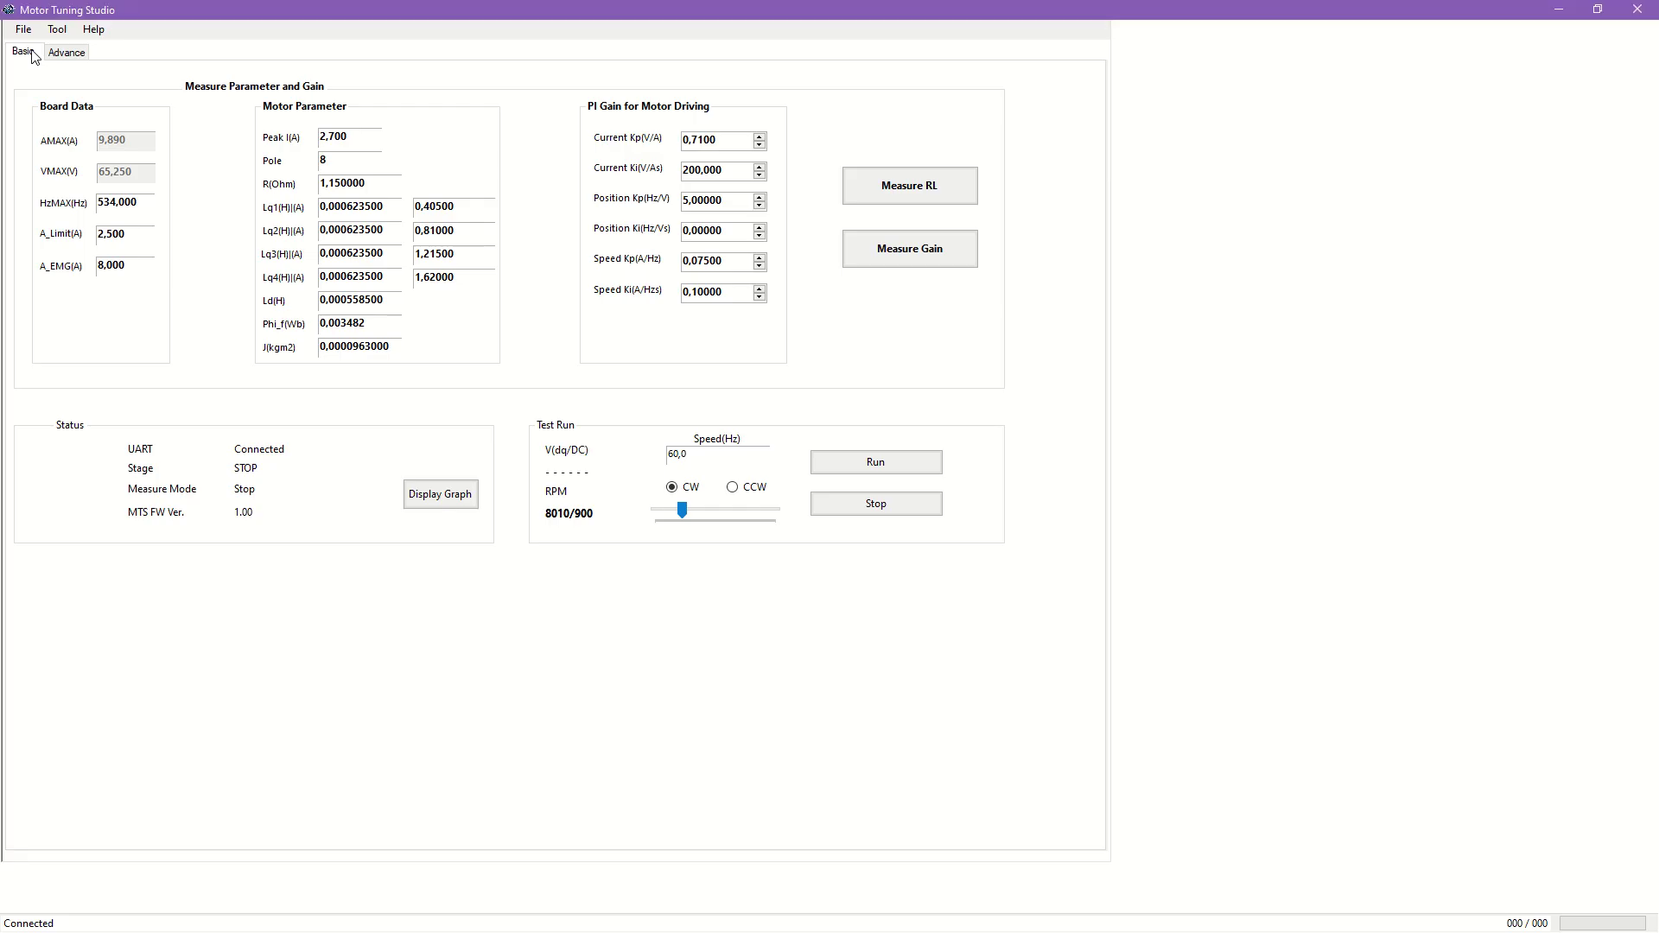
left_click(66, 54)
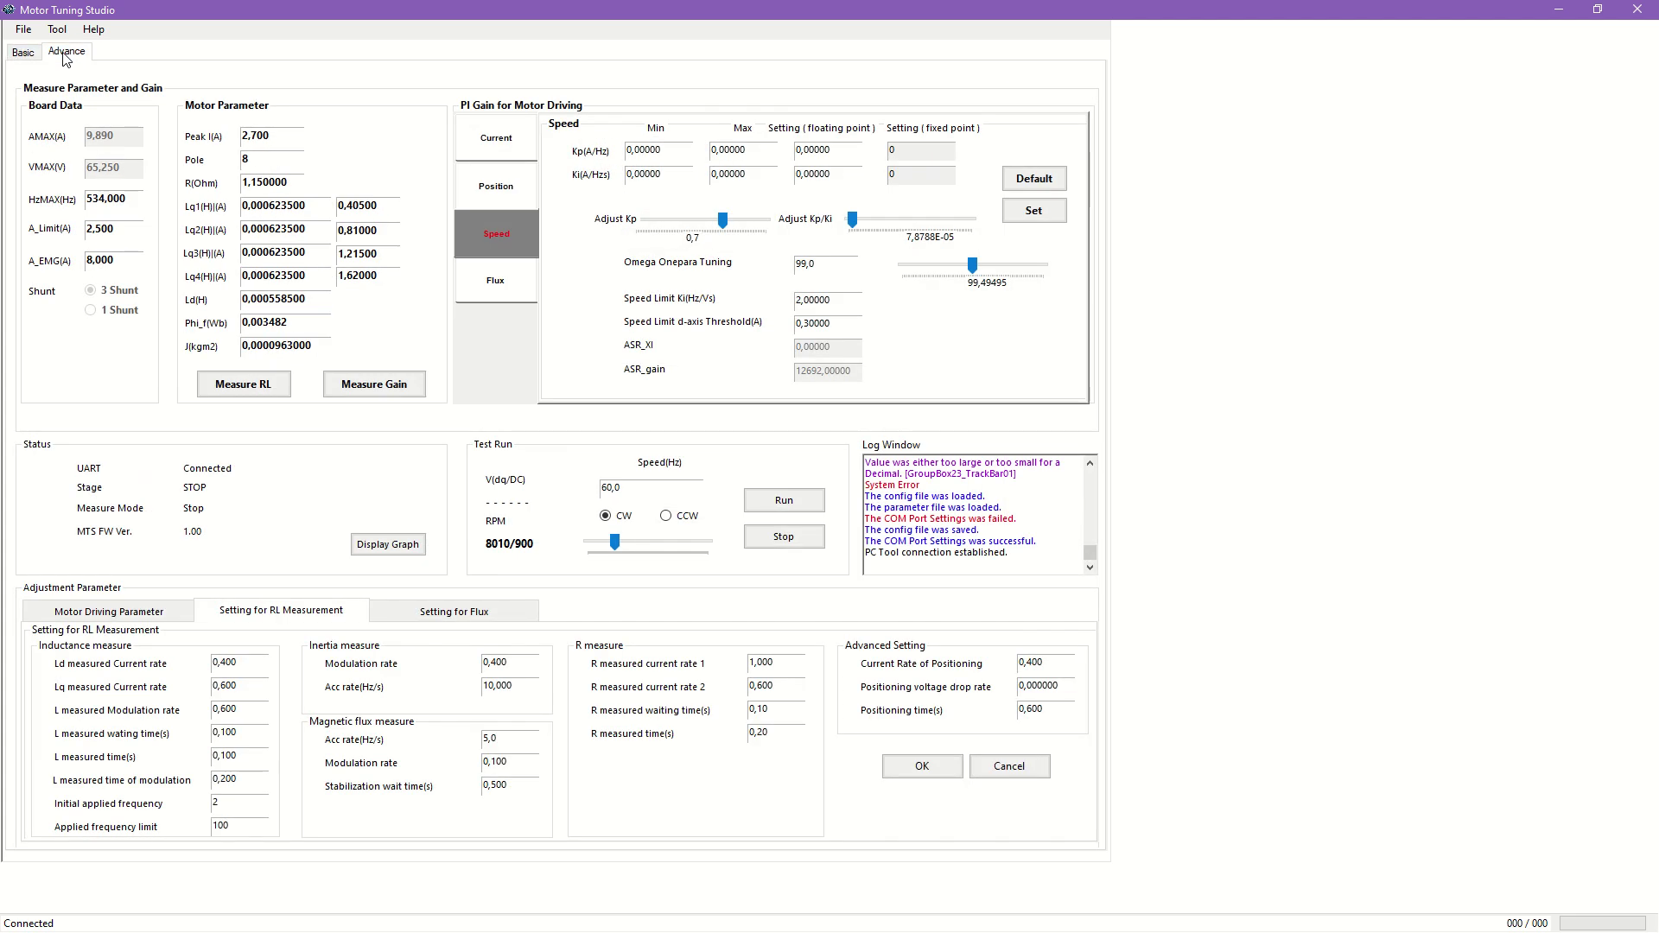
left_click(31, 55)
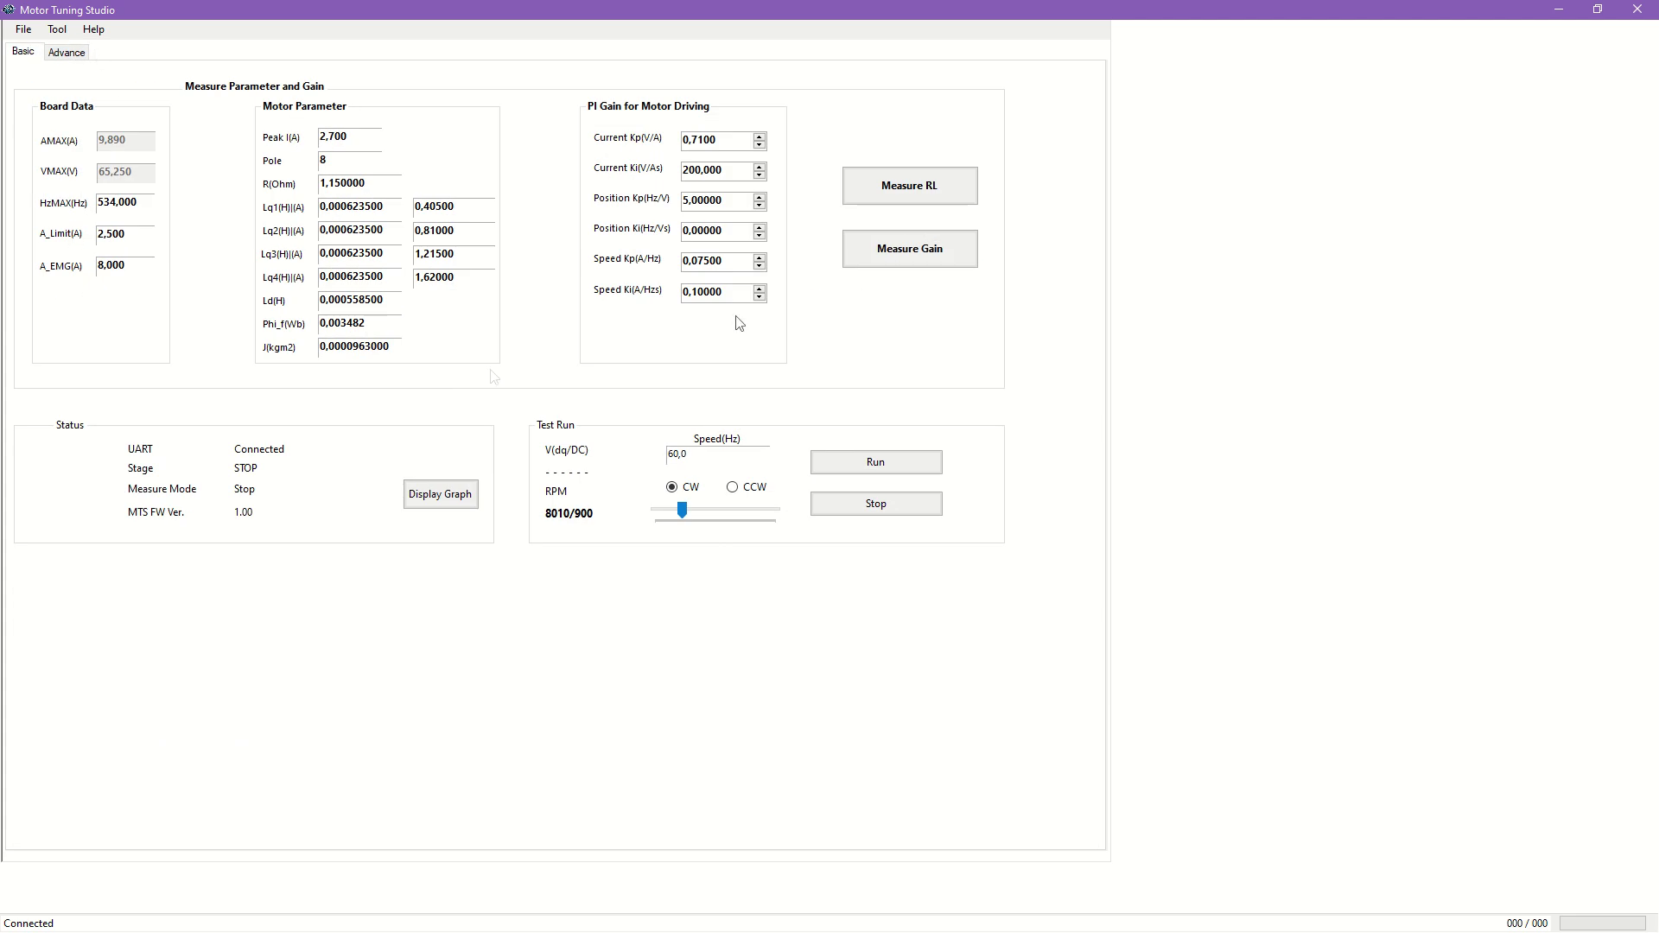
left_click(79, 55)
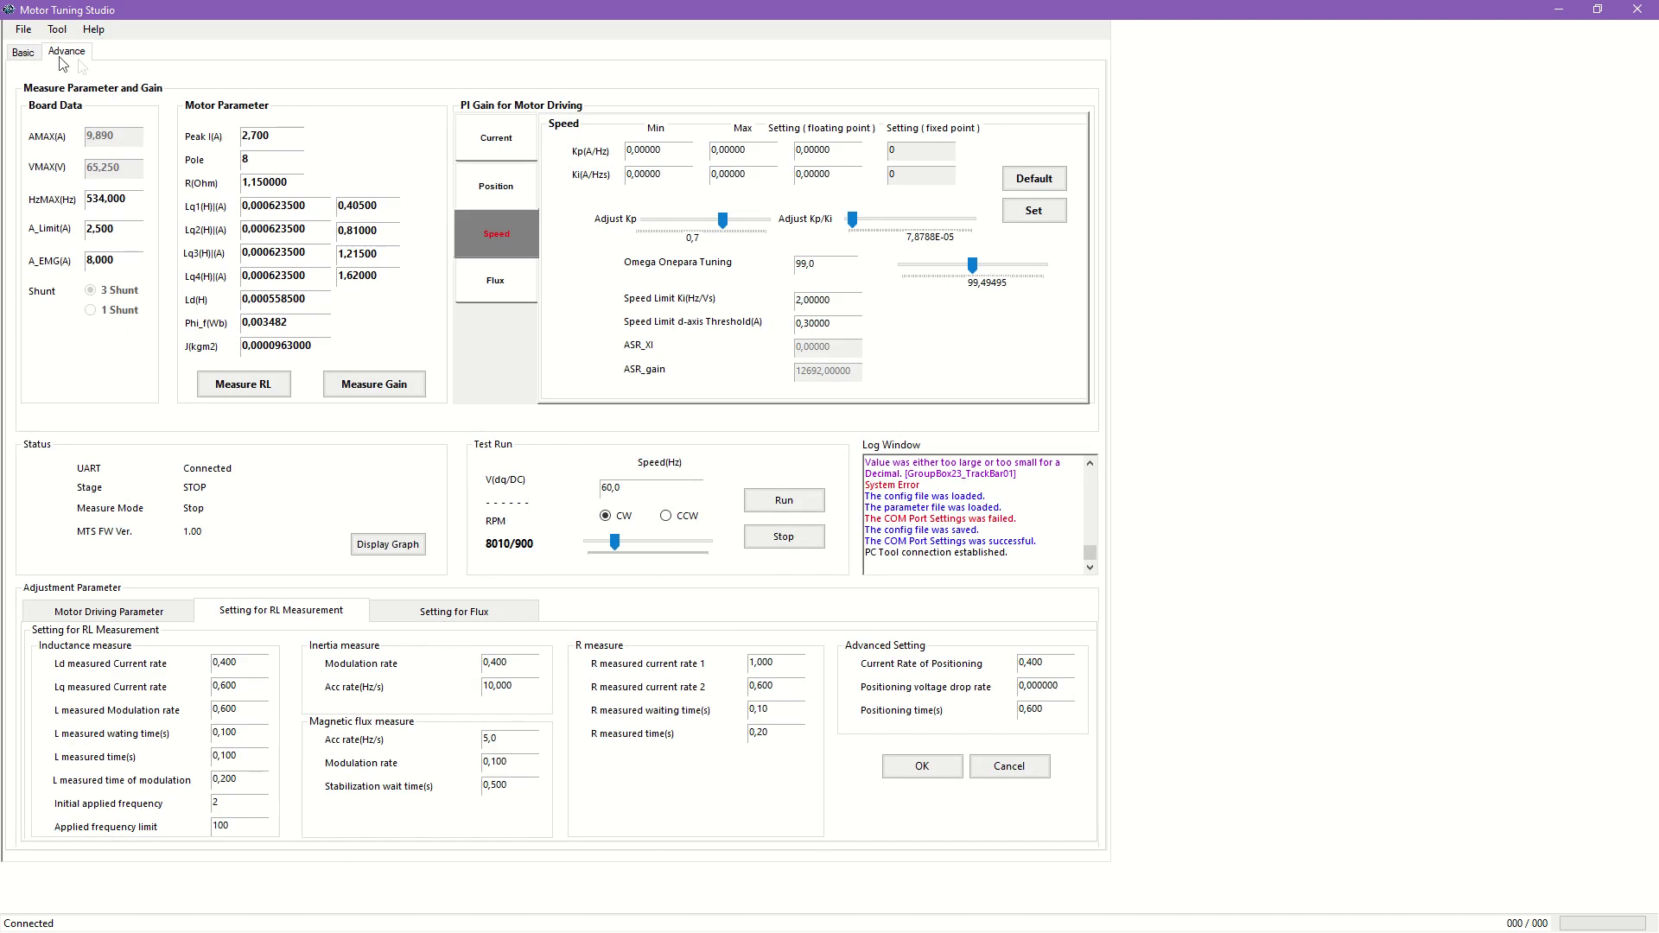
left_click(22, 54)
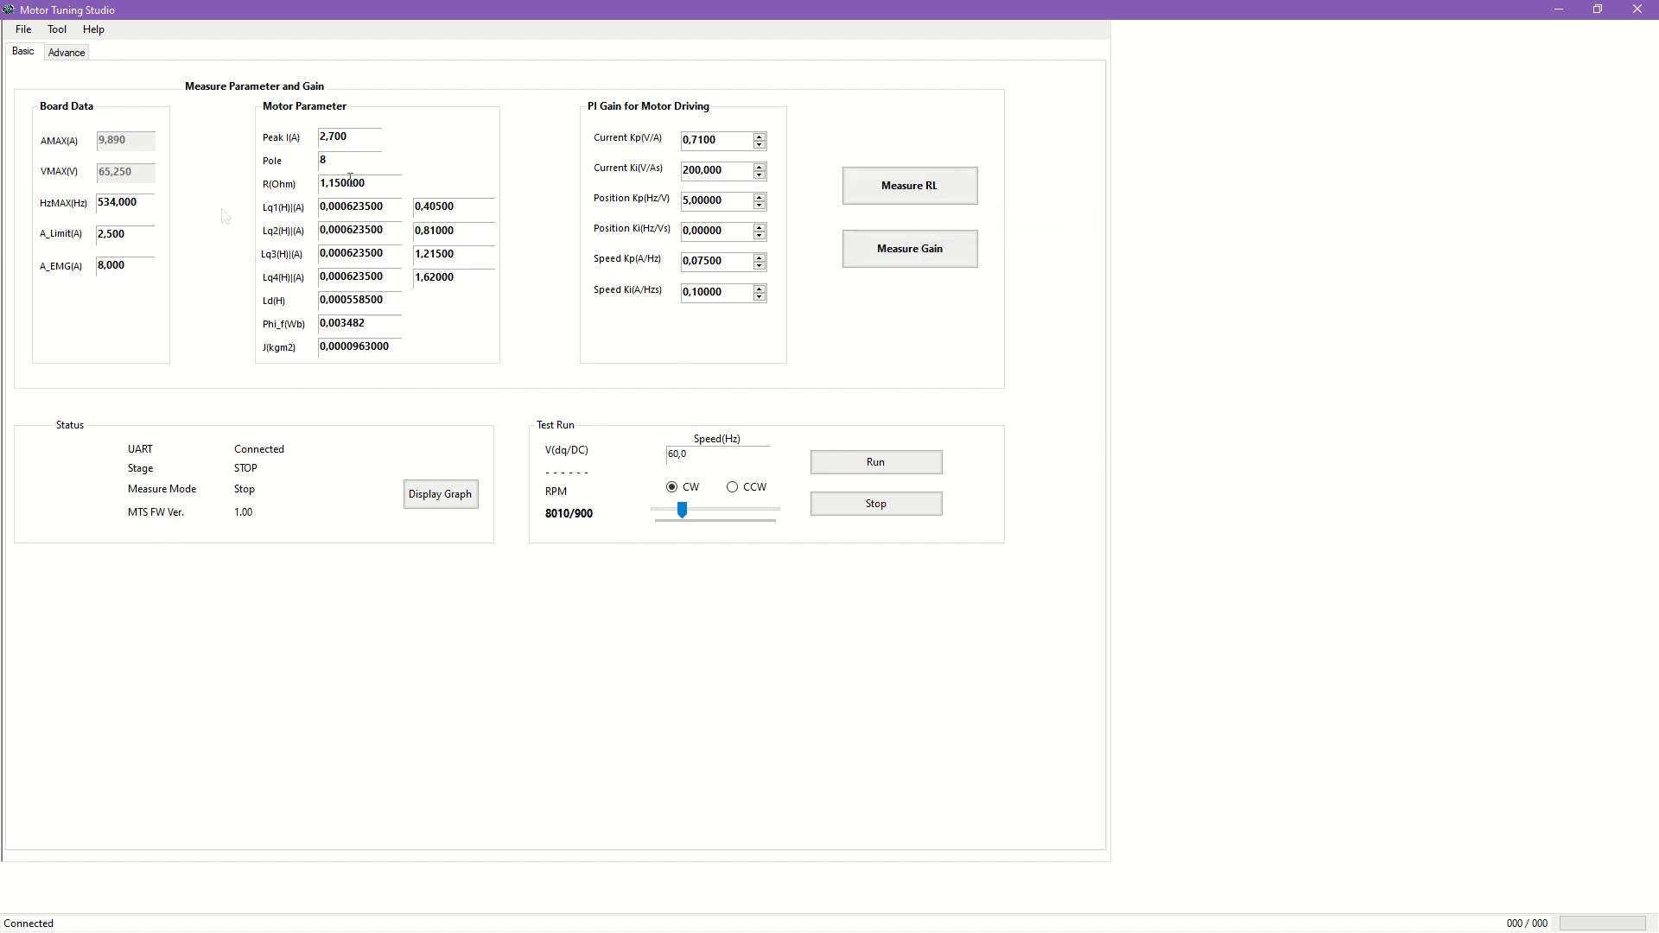
Move past A_Limit to A_EMG, then review the Advance tab's motor driving, RL, flux and current PI settings.
left_click(145, 231)
key("Tab")
key("Tab")
left_click(74, 53)
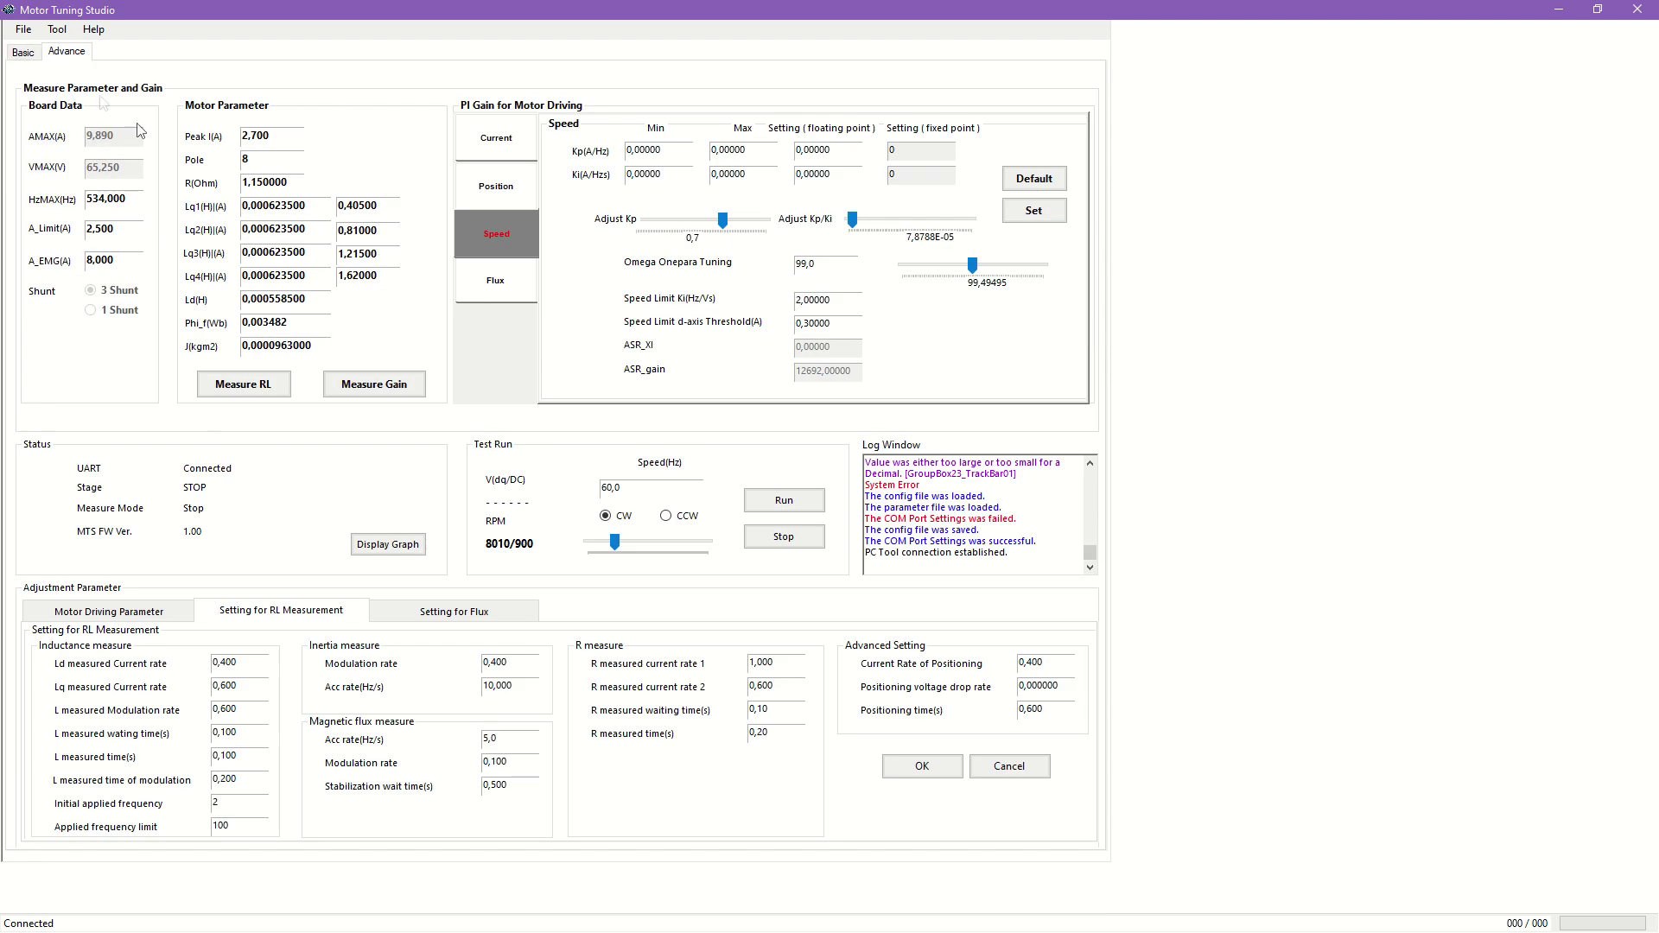
left_click(147, 617)
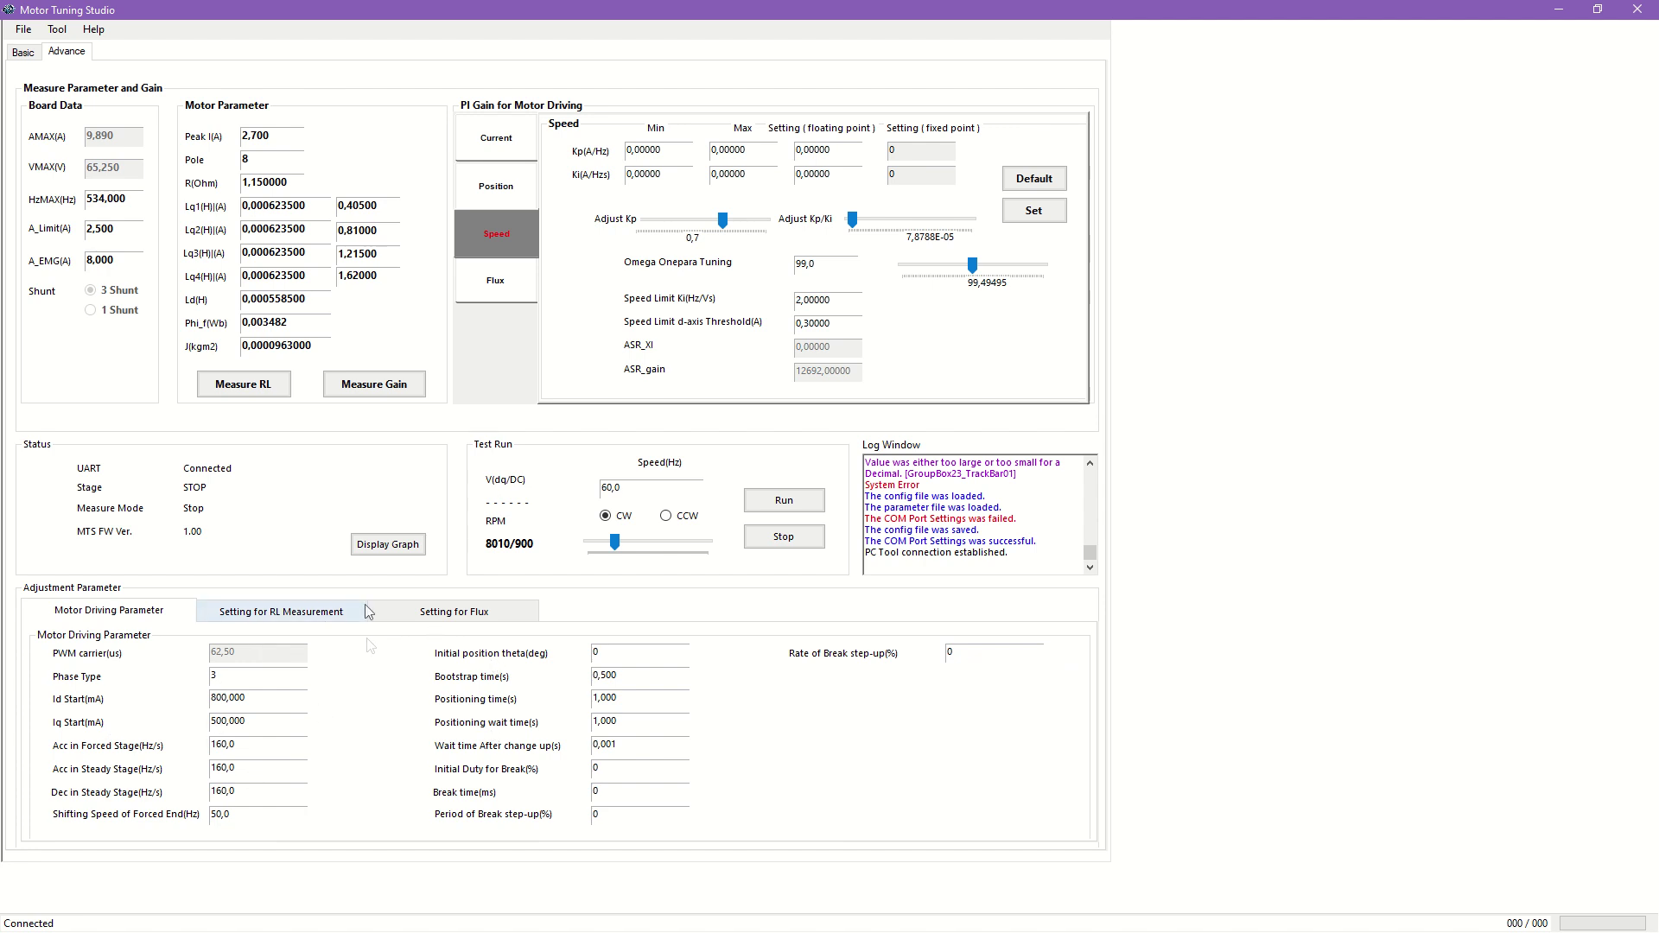
left_click(333, 614)
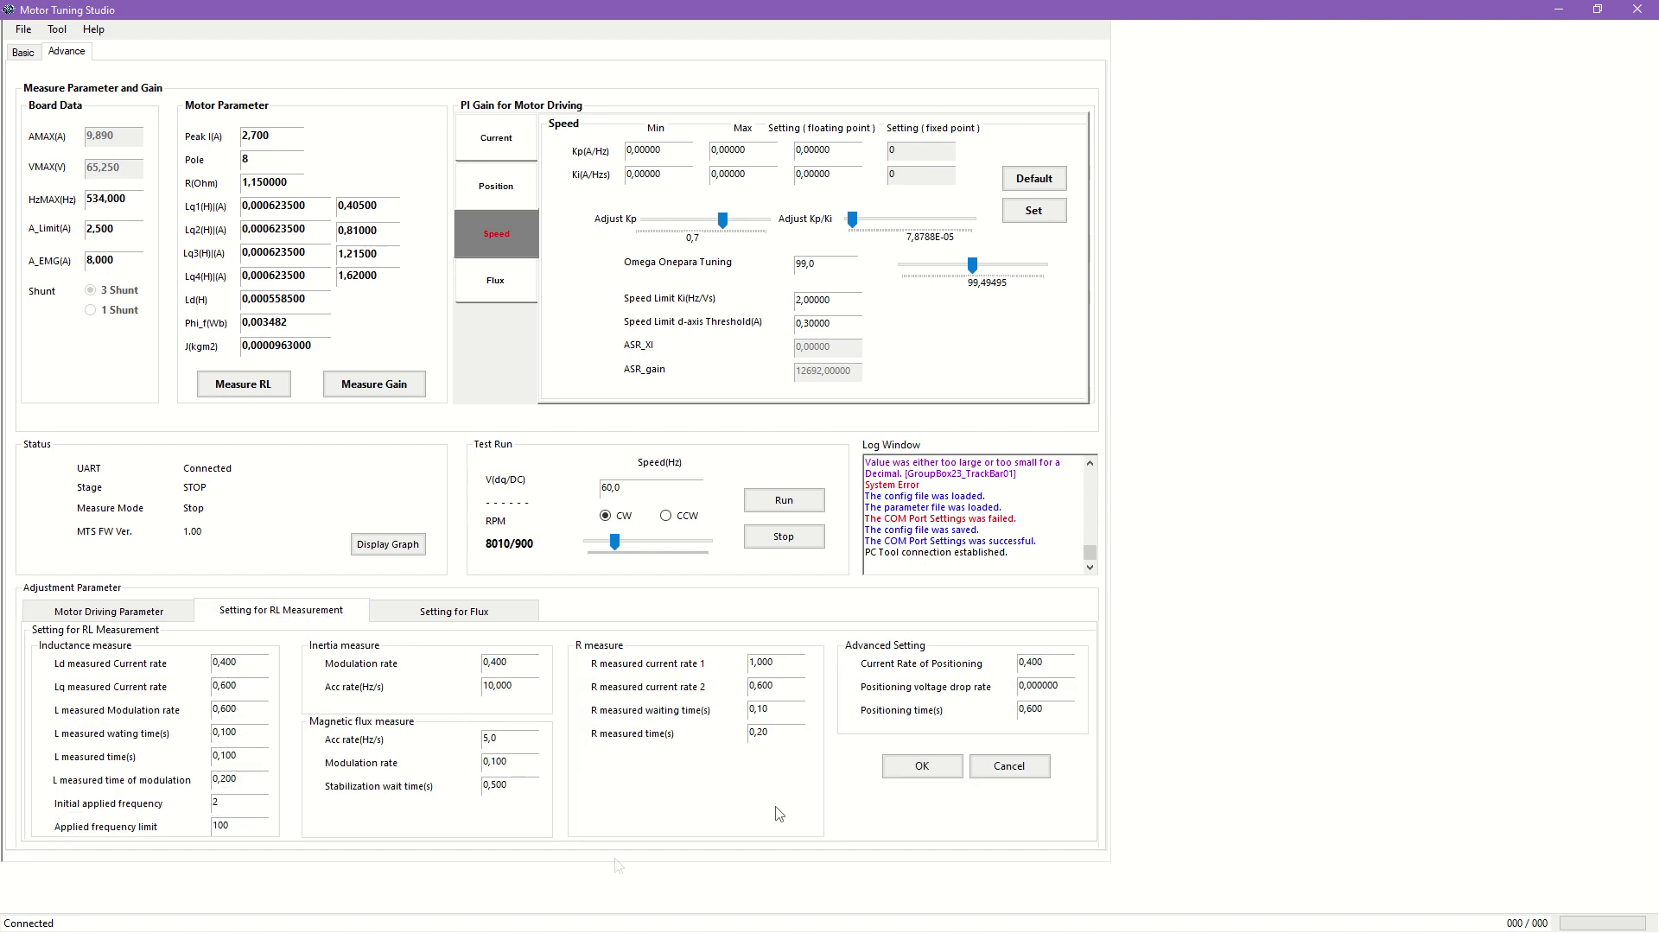
left_click(453, 611)
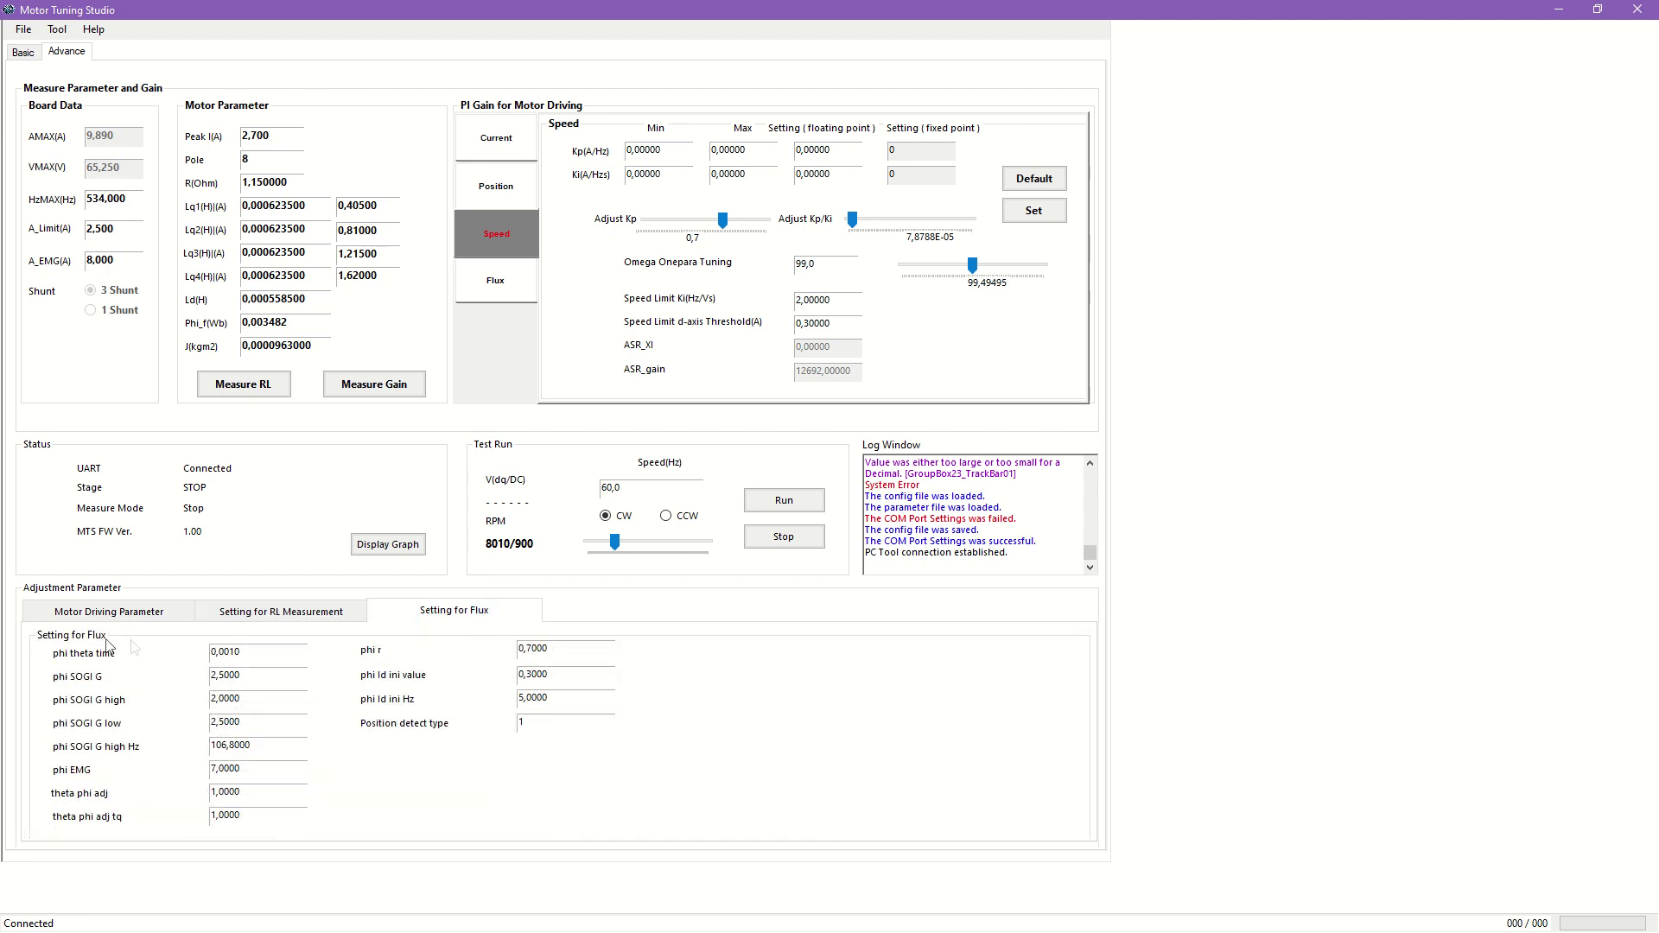
left_click(509, 134)
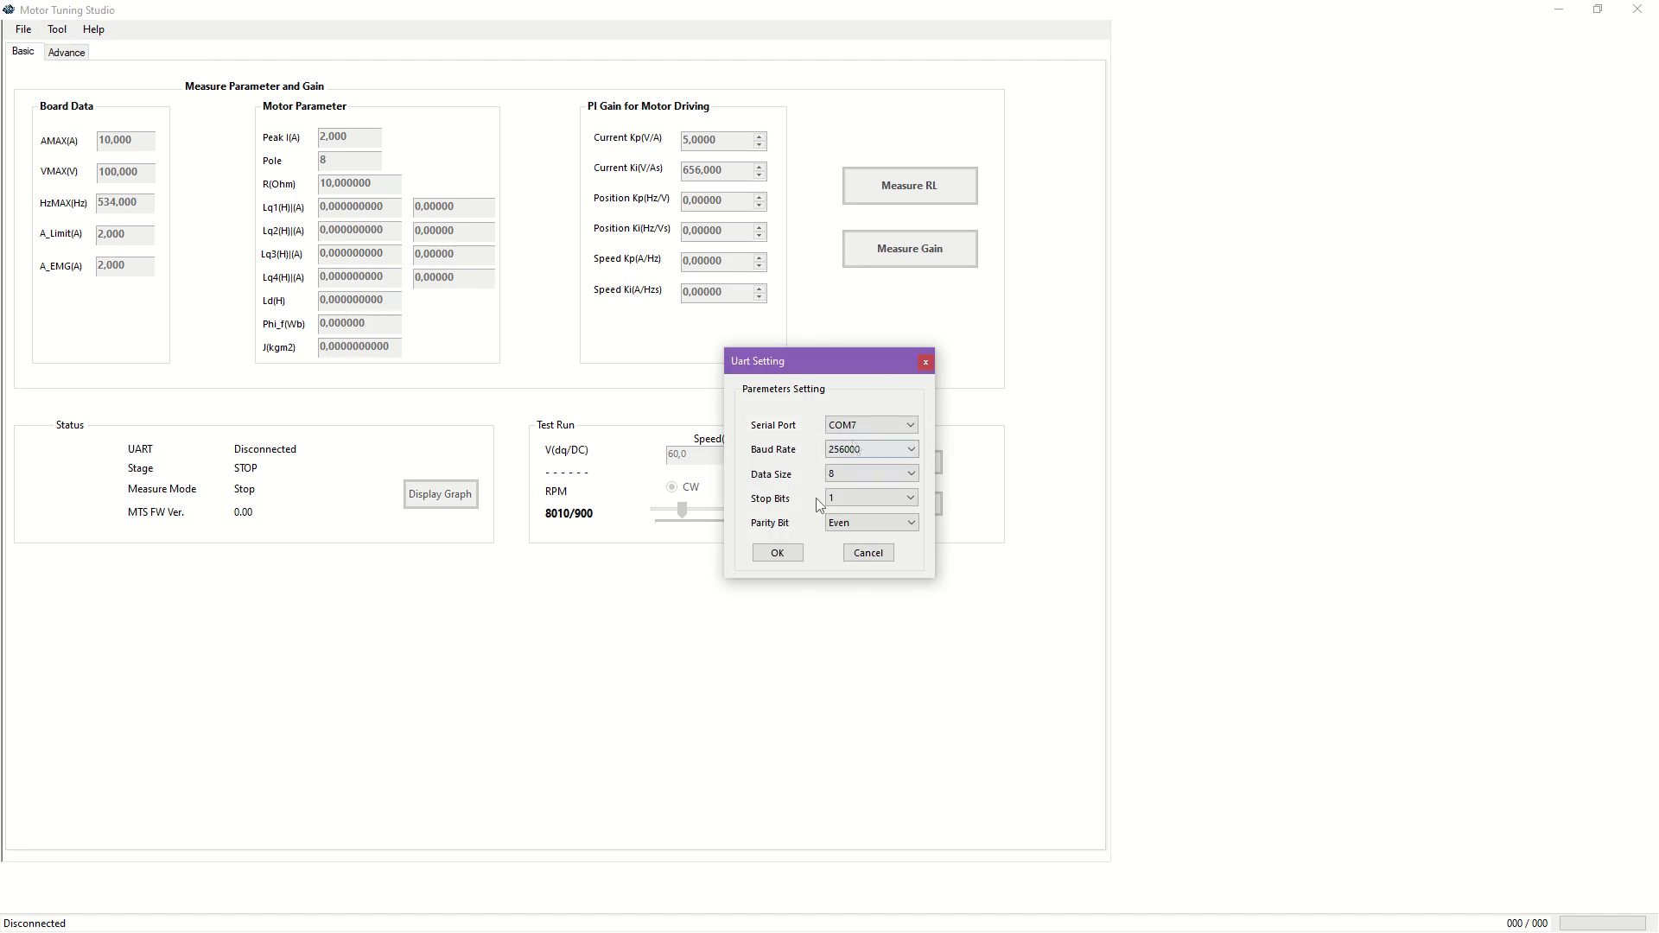
Connect to the board on COM7 at 256000 baud, 8 data bits, 1 stop bit, even parity.
left_click(777, 553)
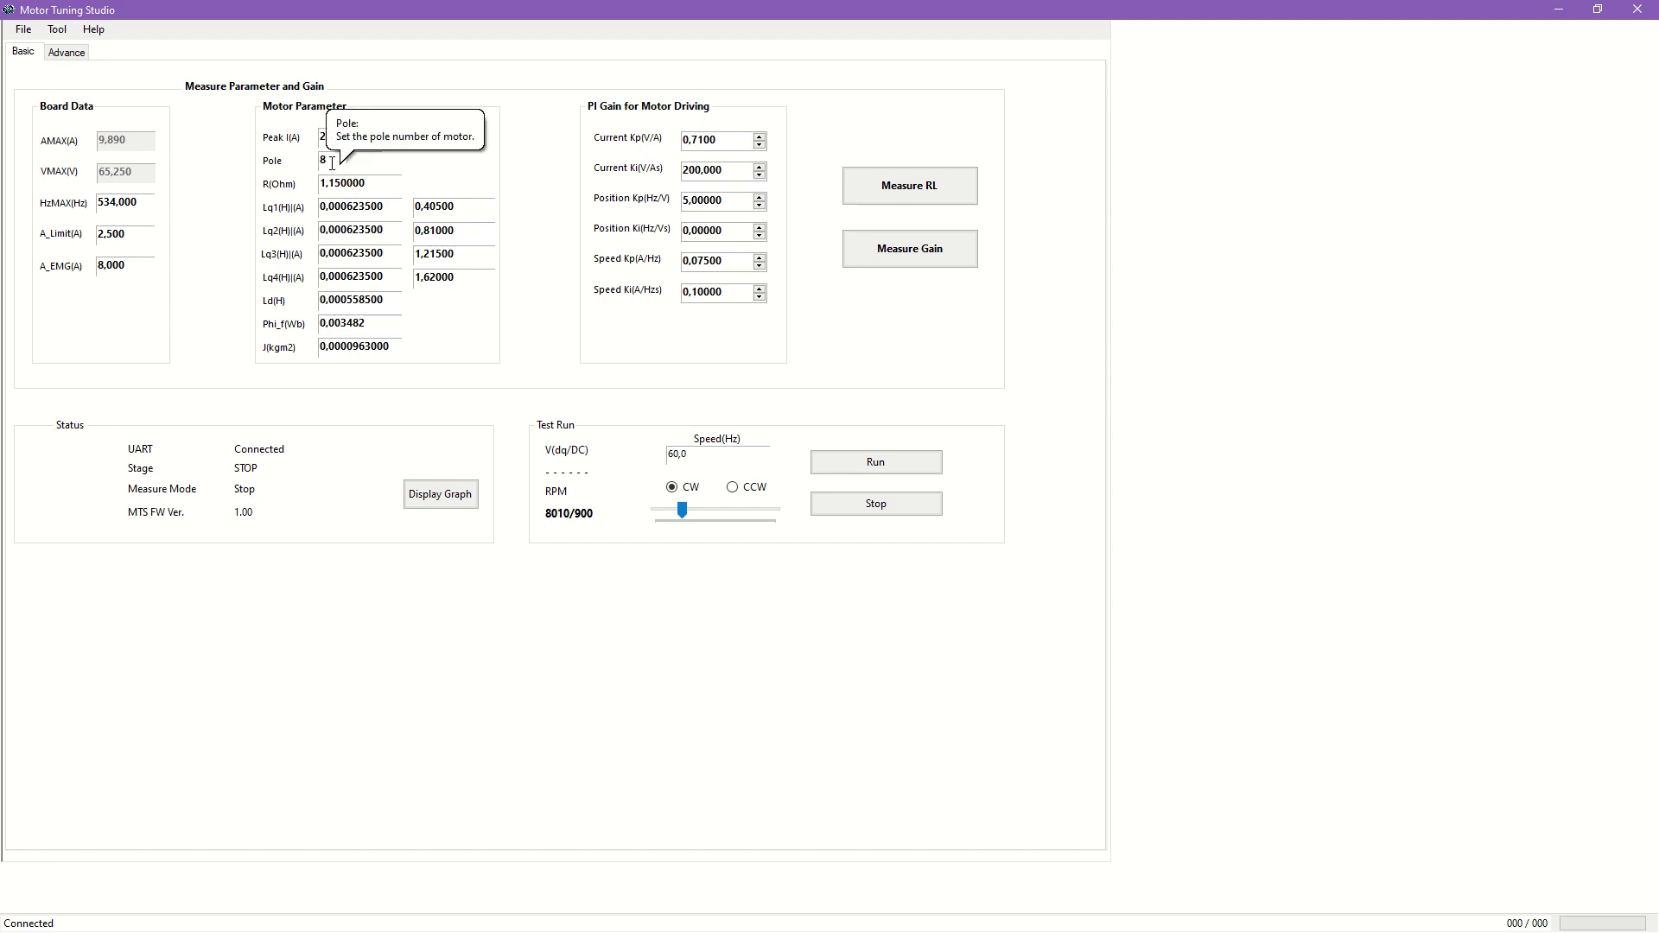
Check the Pole (8), HzMAX (534,000) and A_Limit values before measuring.
double_click(323, 160)
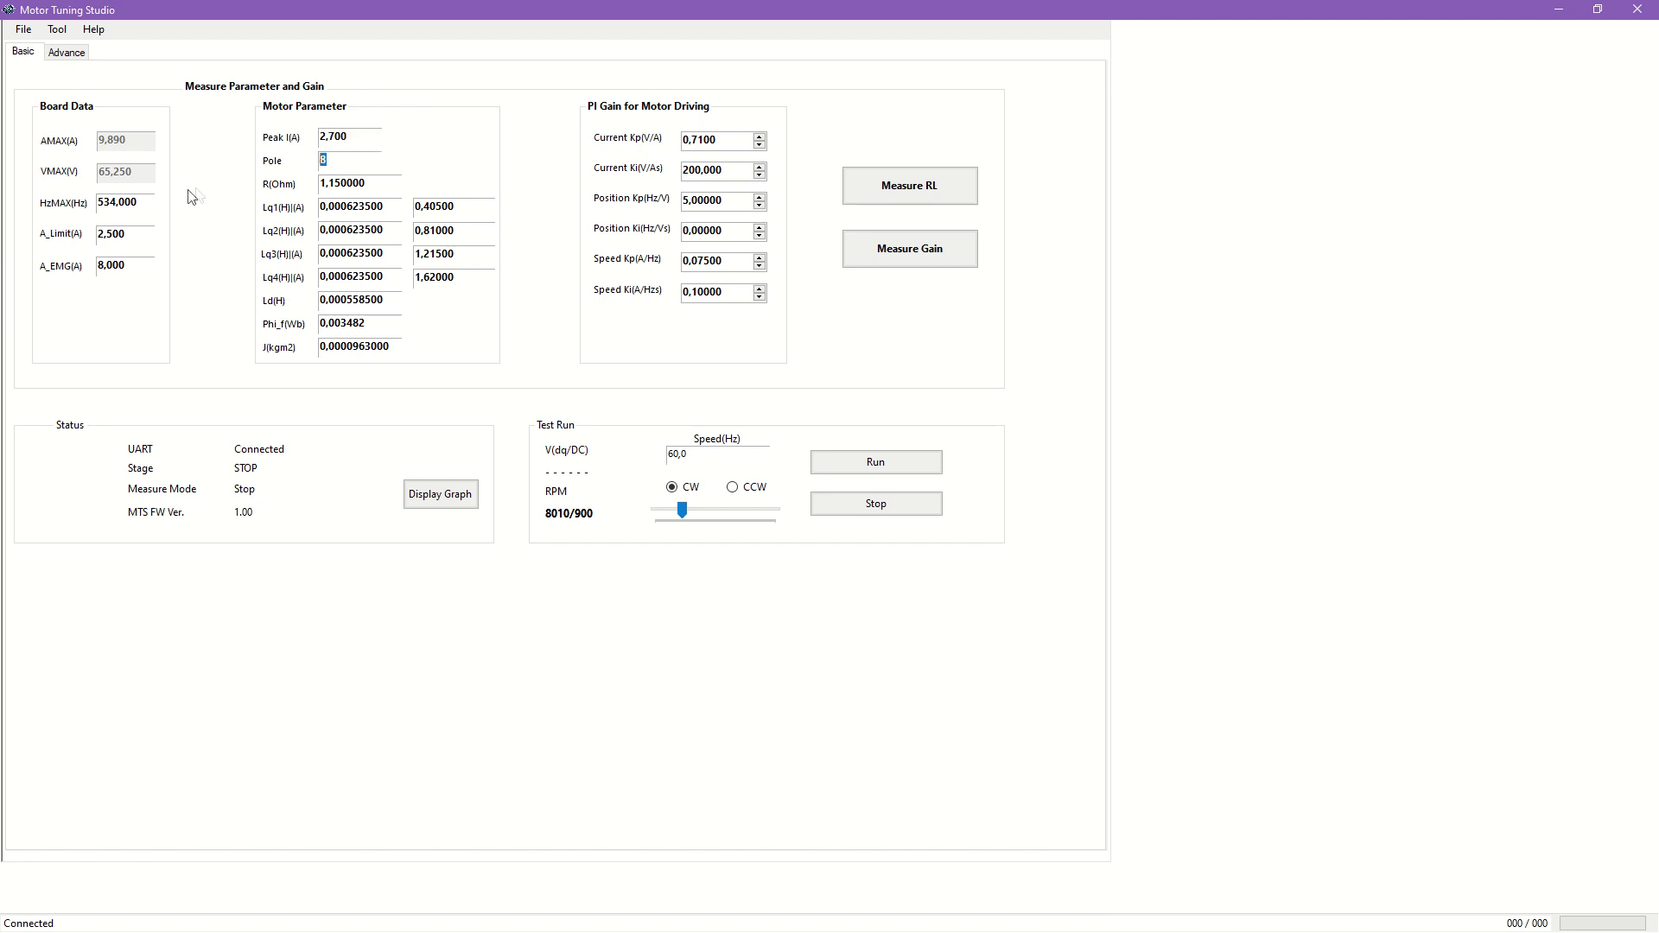
double_click(118, 202)
left_click_drag(129, 234, 84, 259)
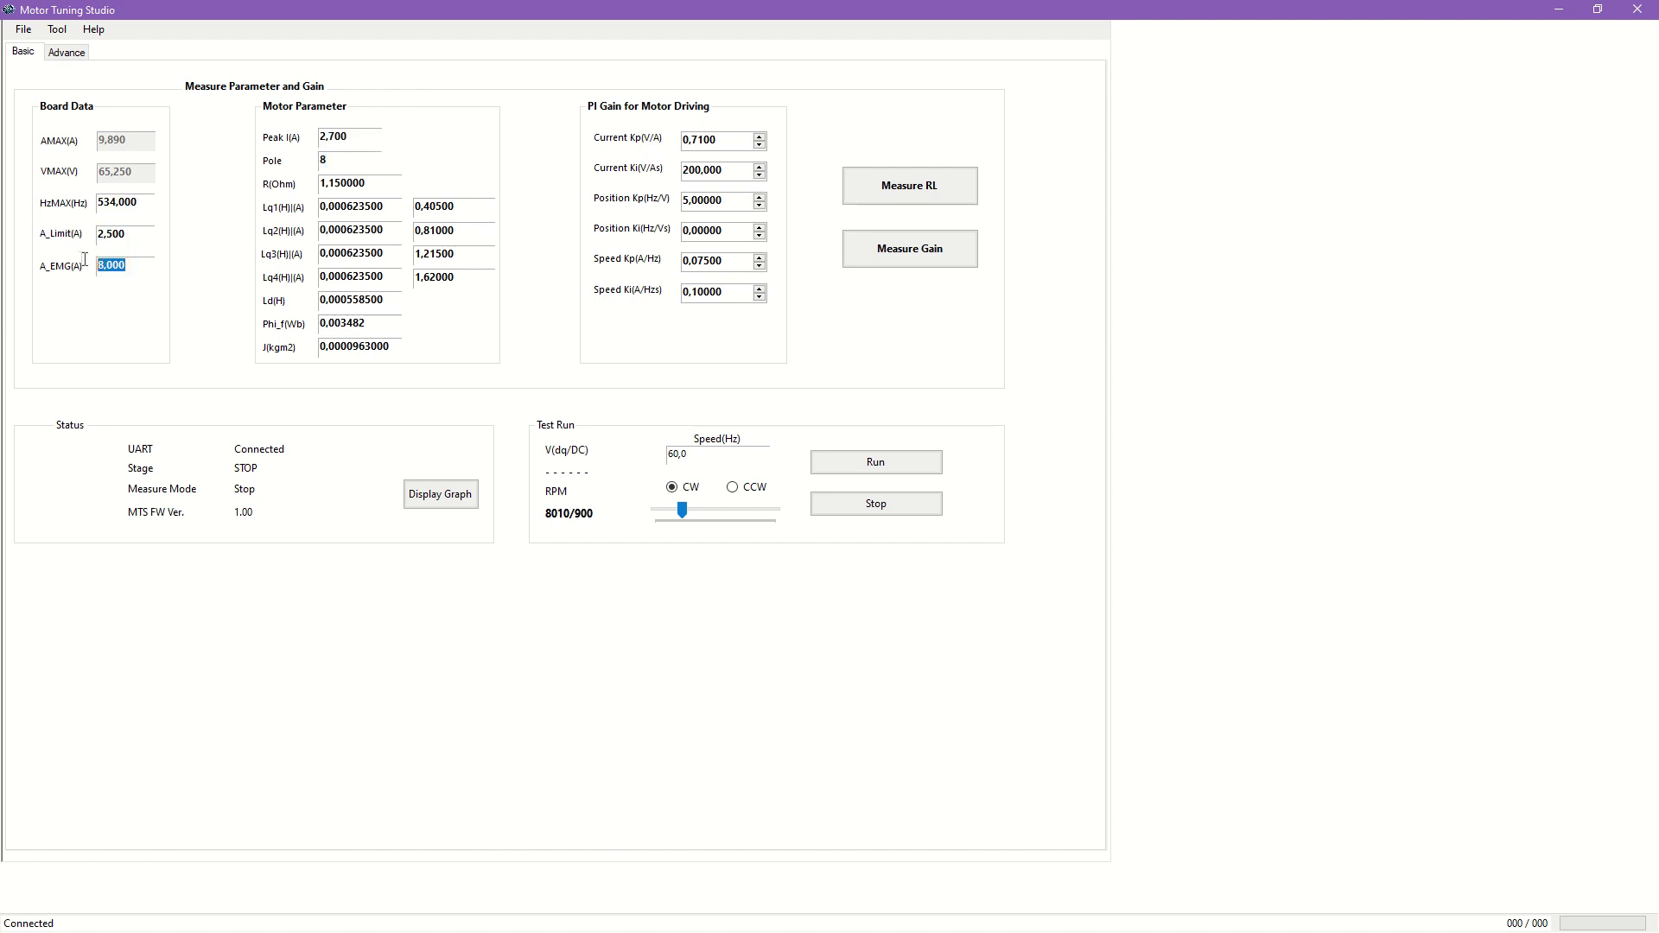
Run the RL measurement, yielding R 1,189740 Ohm, current Kp 0,9098 and Ki 1876,389.
left_click(941, 207)
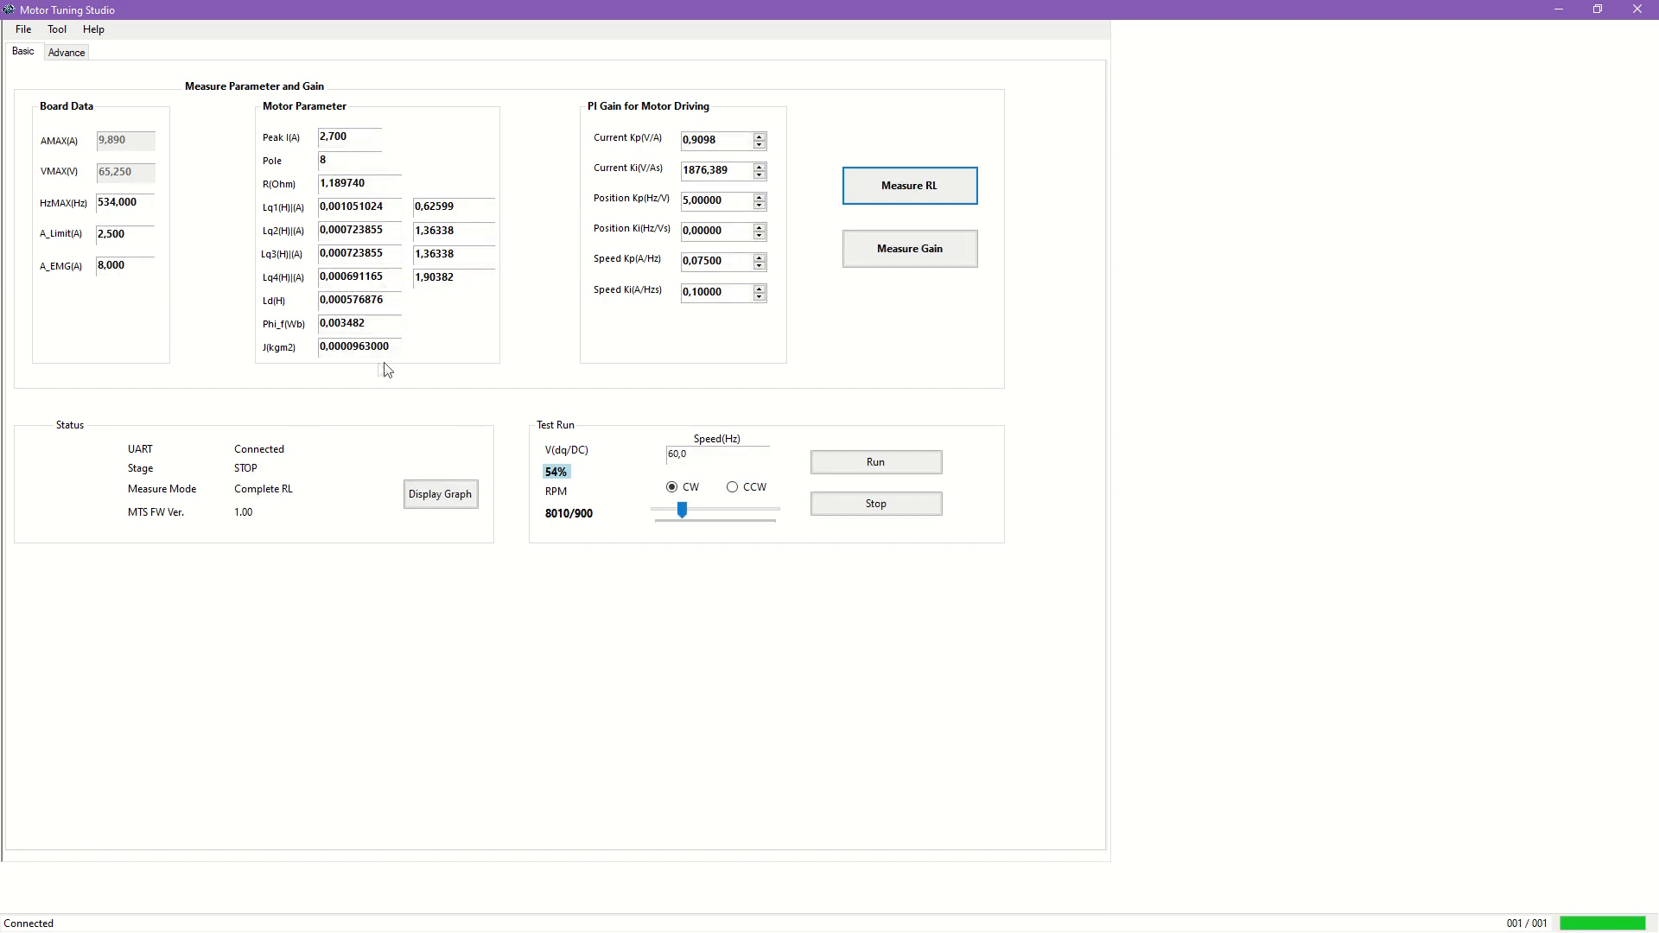
Open the File menu's list of operations.
left_click(24, 28)
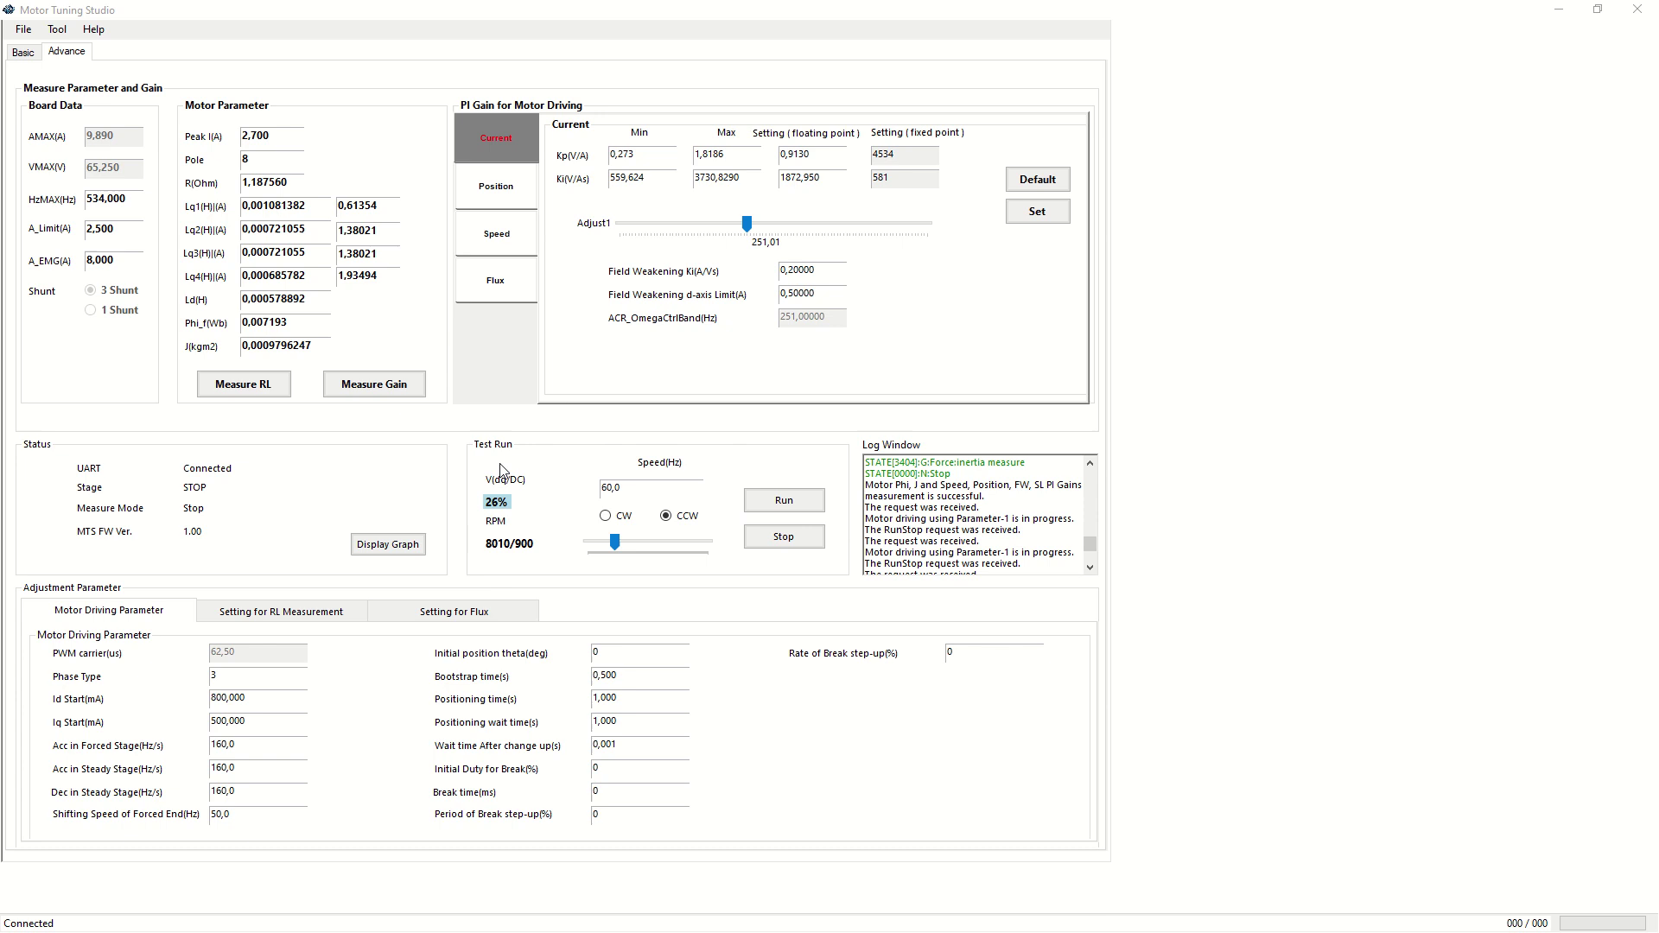
Start a clockwise test run at speed 75,0 Hz instead of 60,0.
left_click(622, 483)
left_click_drag(622, 484, 579, 481)
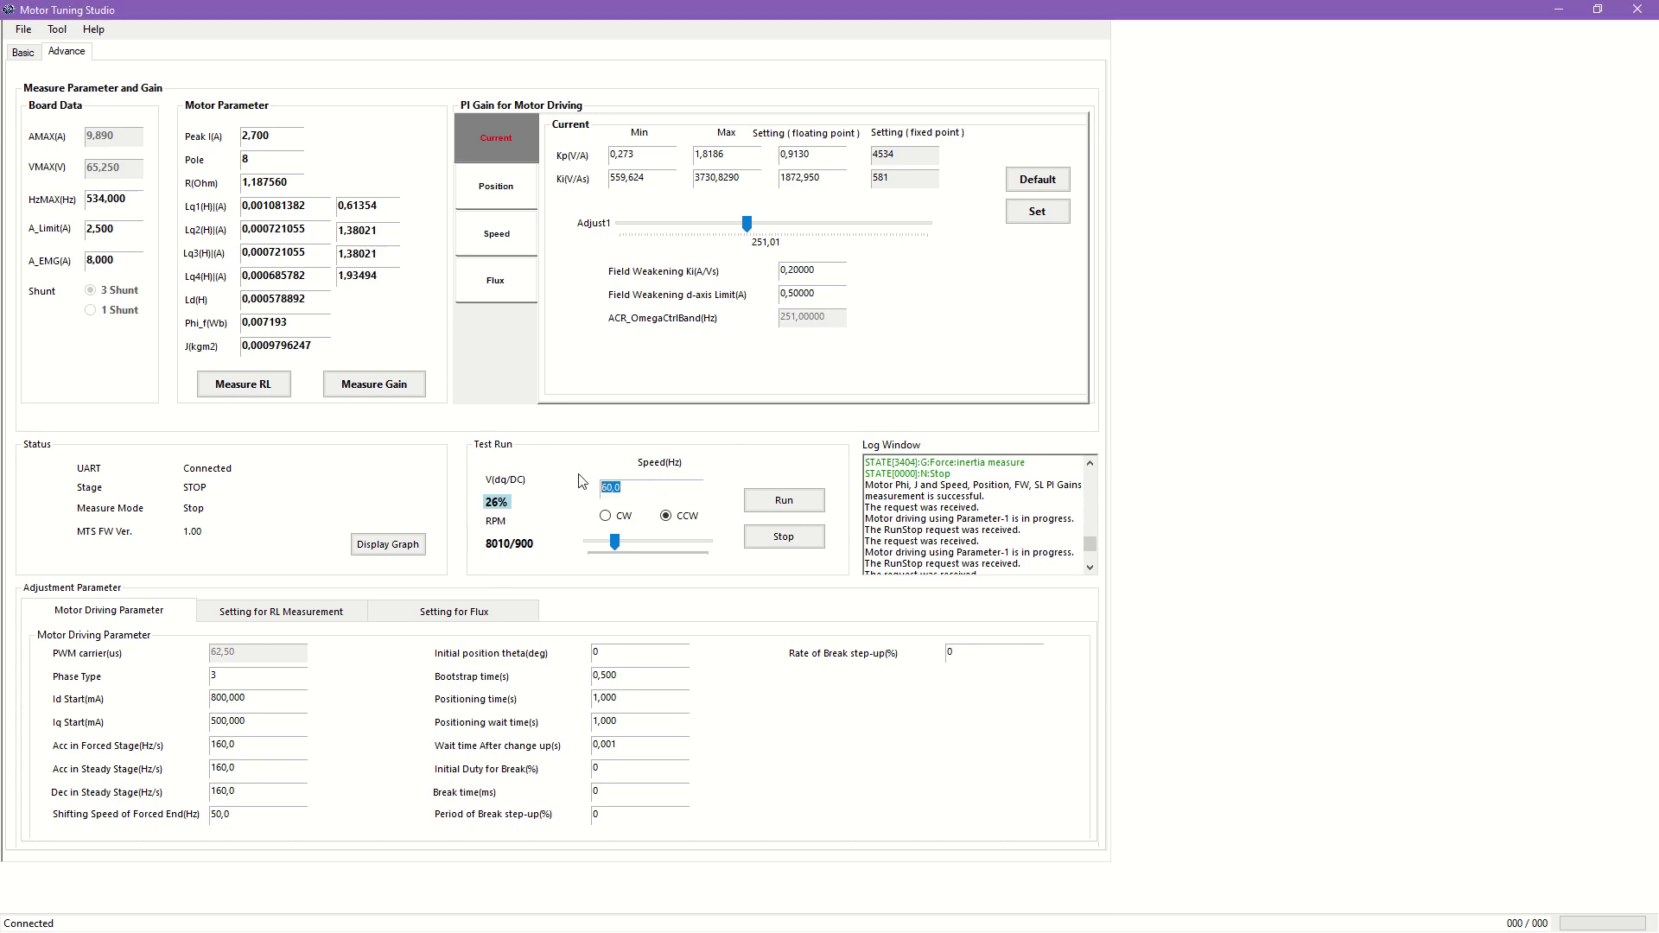
type("75")
left_click(623, 516)
left_click(784, 500)
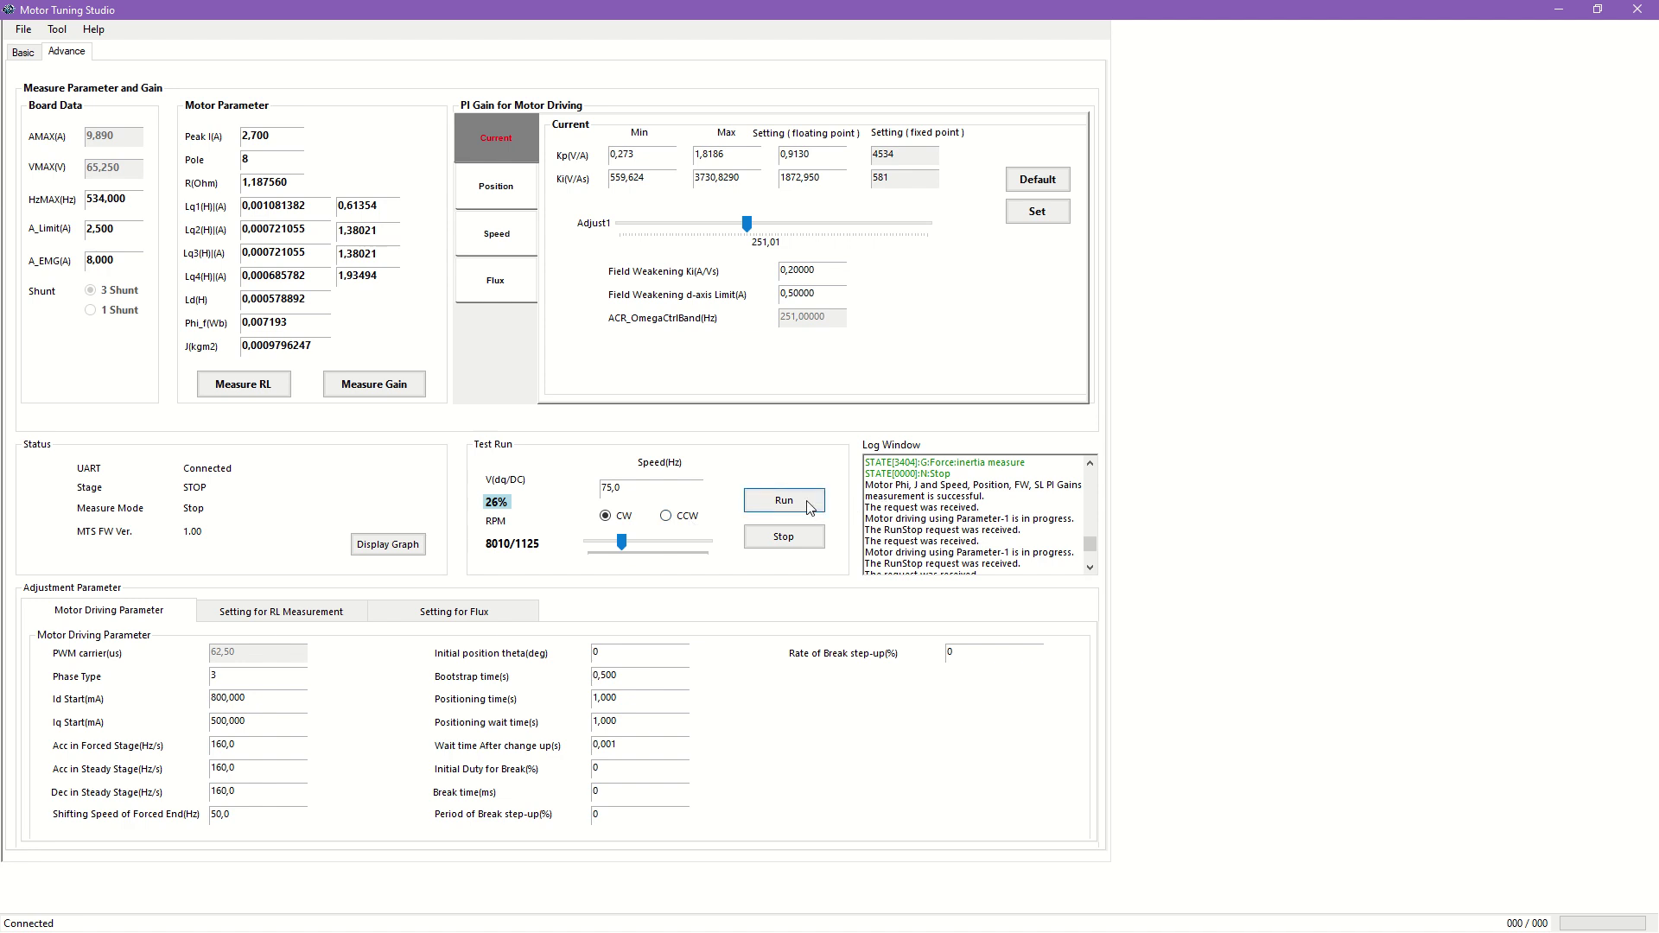
Graph the live phase currents with time span 1350, larger U-phase scale and V-phase shifted up.
left_click(387, 544)
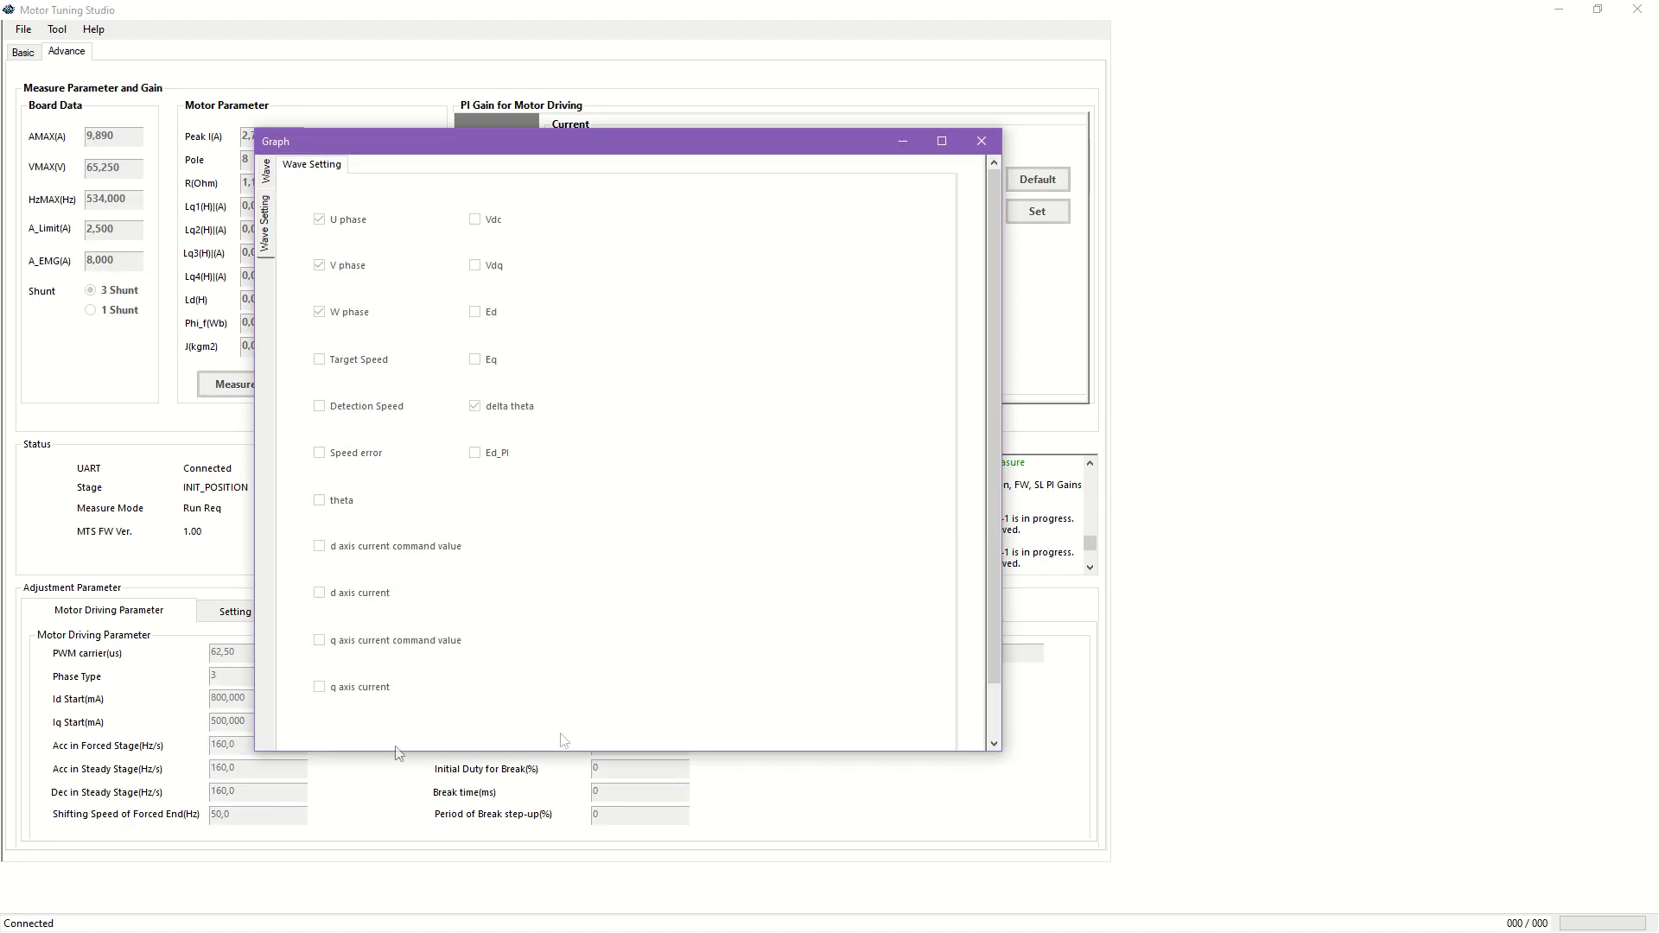
left_click(266, 176)
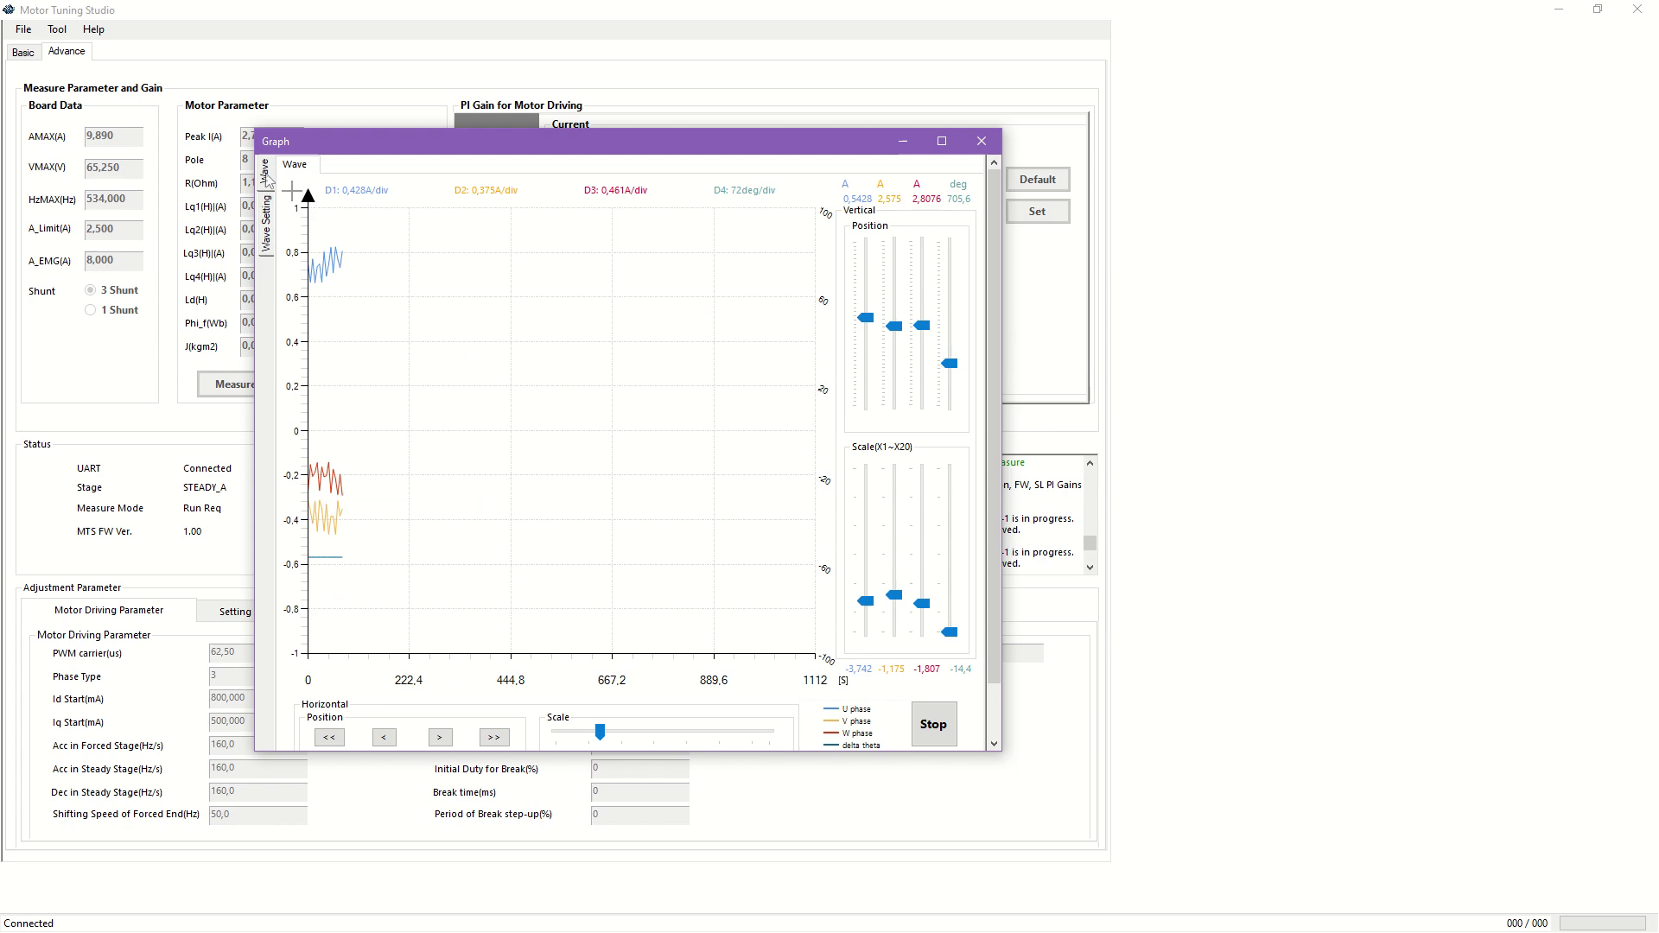
left_click(617, 740)
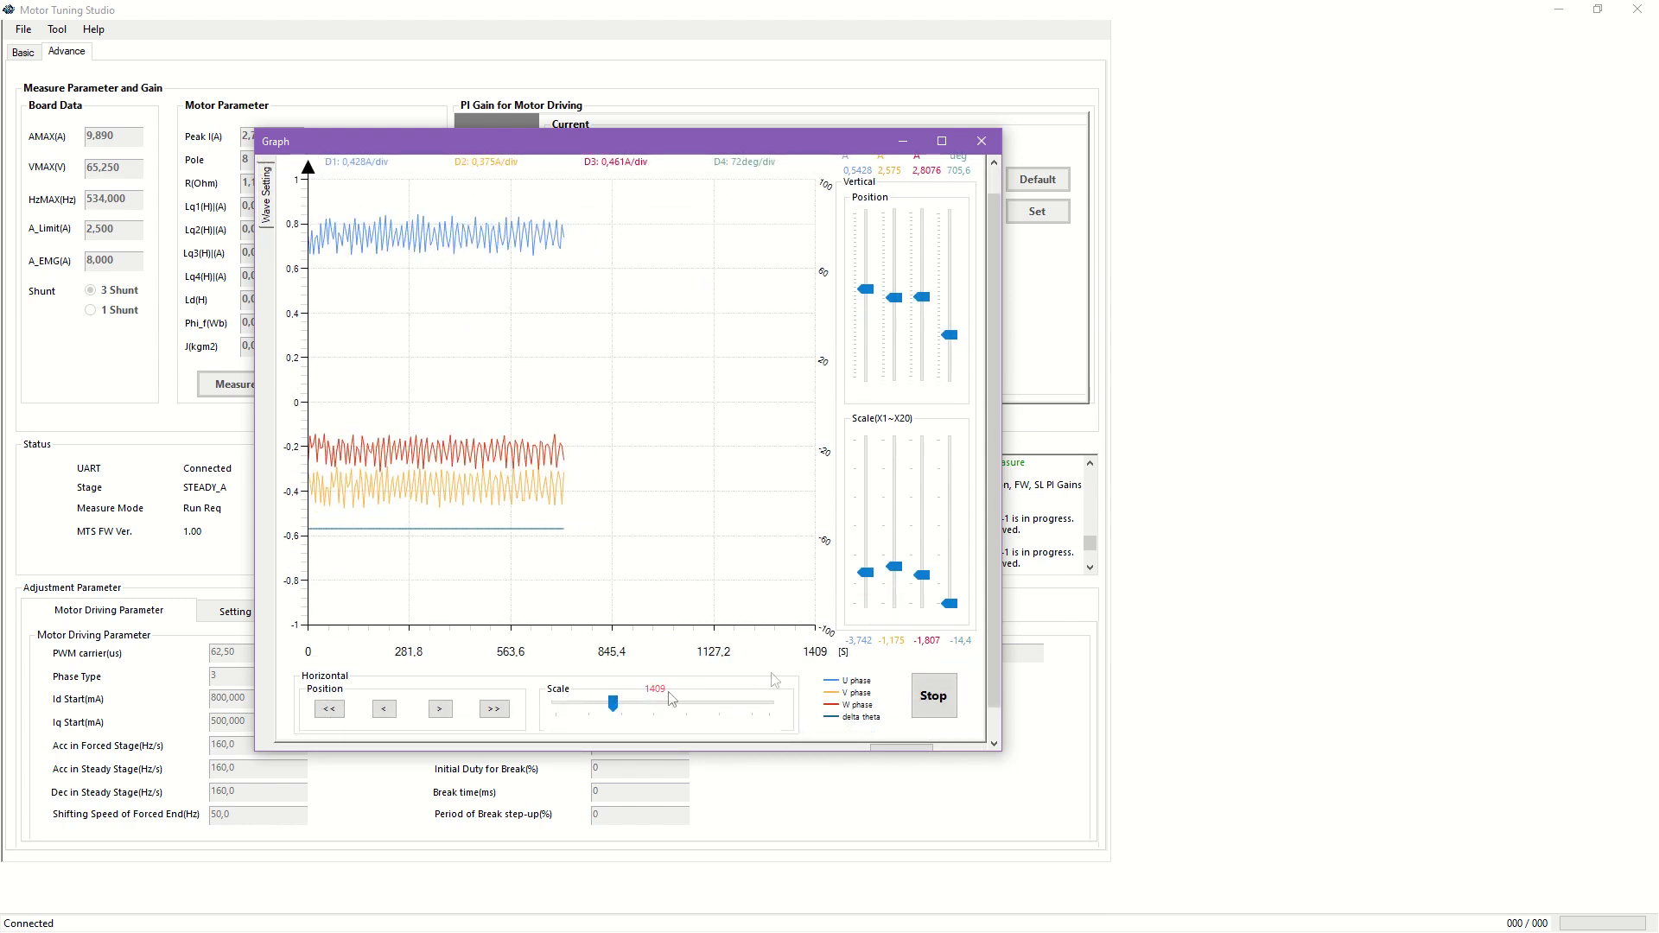
left_click_drag(869, 581, 868, 574)
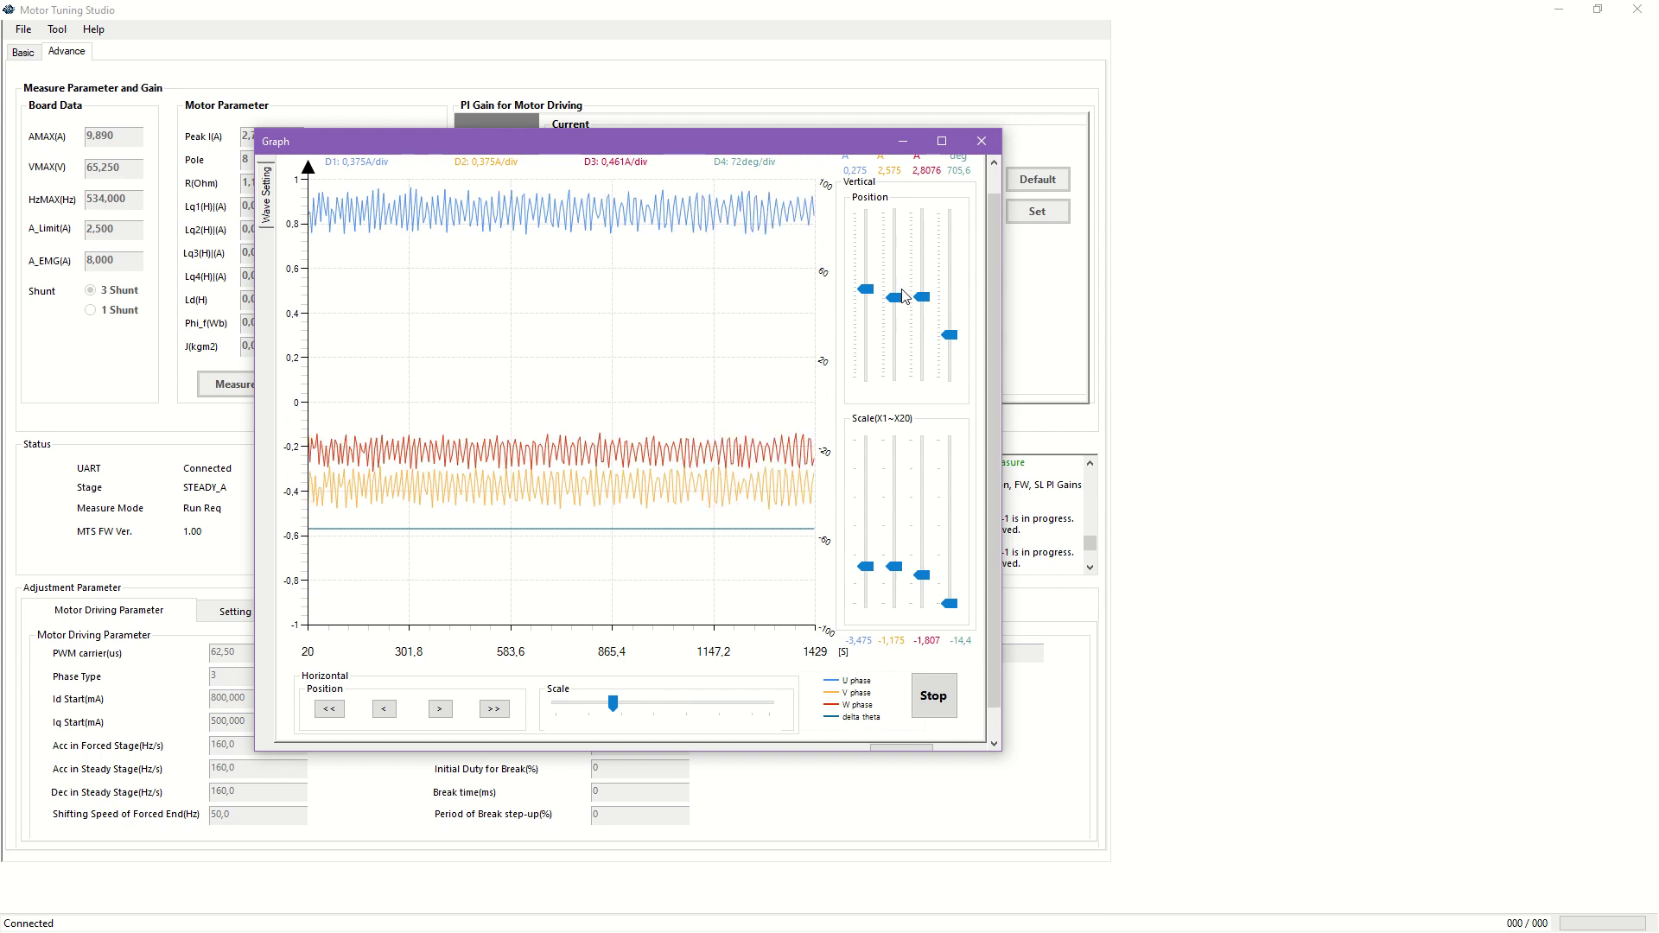
left_click_drag(902, 301, 898, 296)
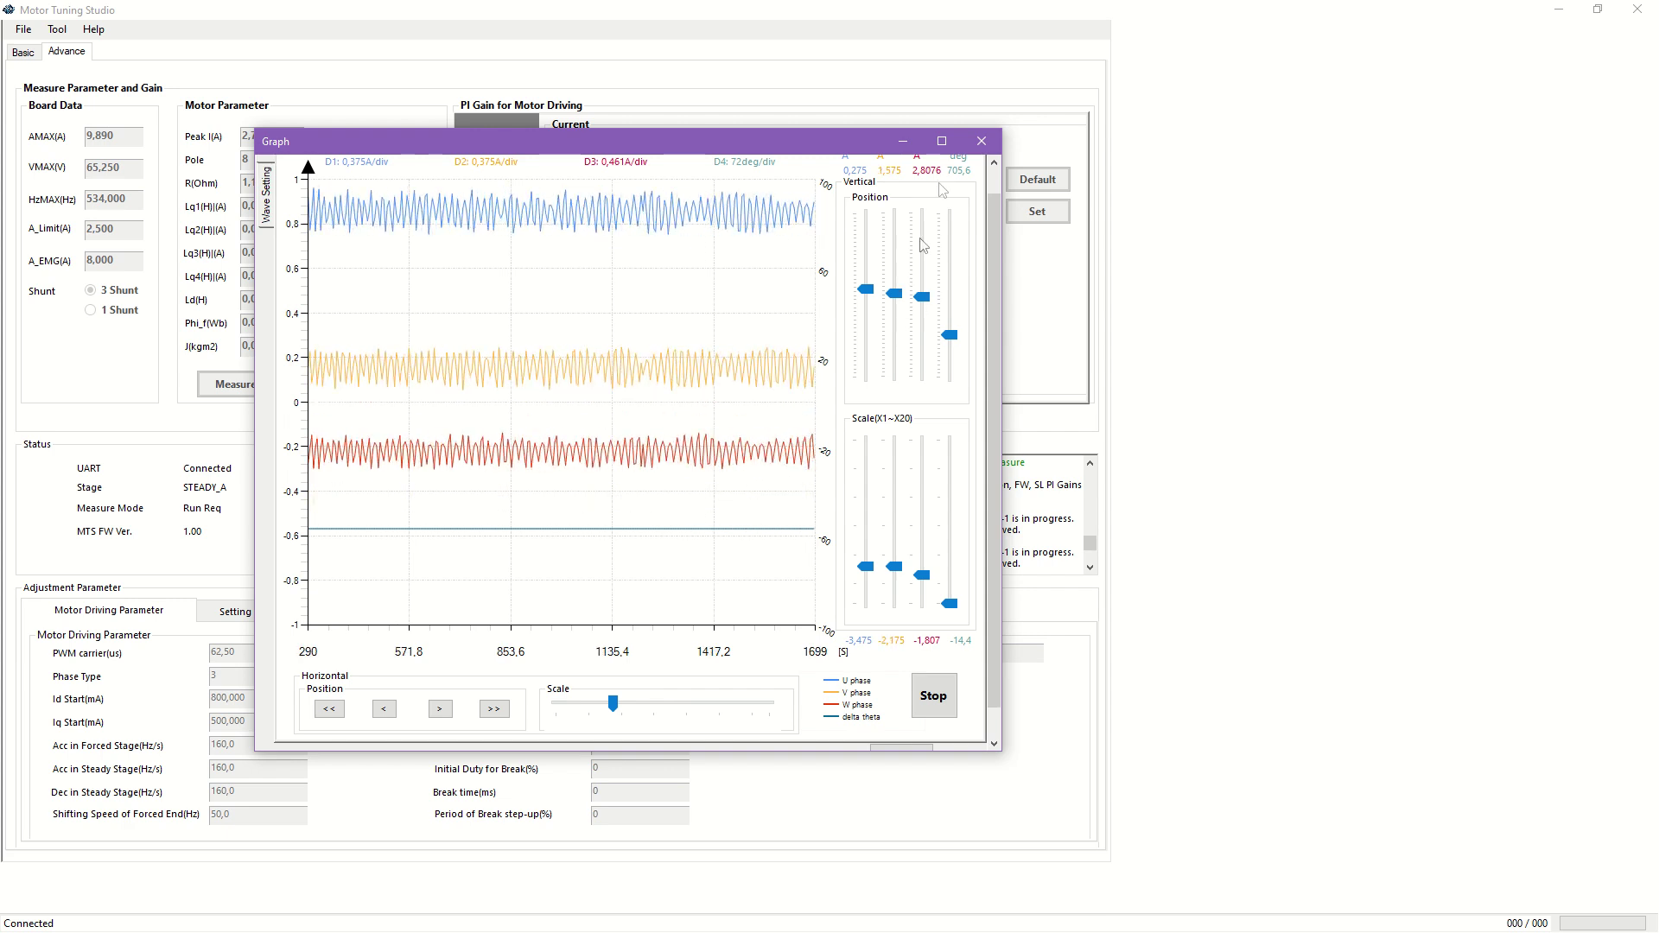
Stop the motor test run and bring up the File menu's save options.
left_click(981, 143)
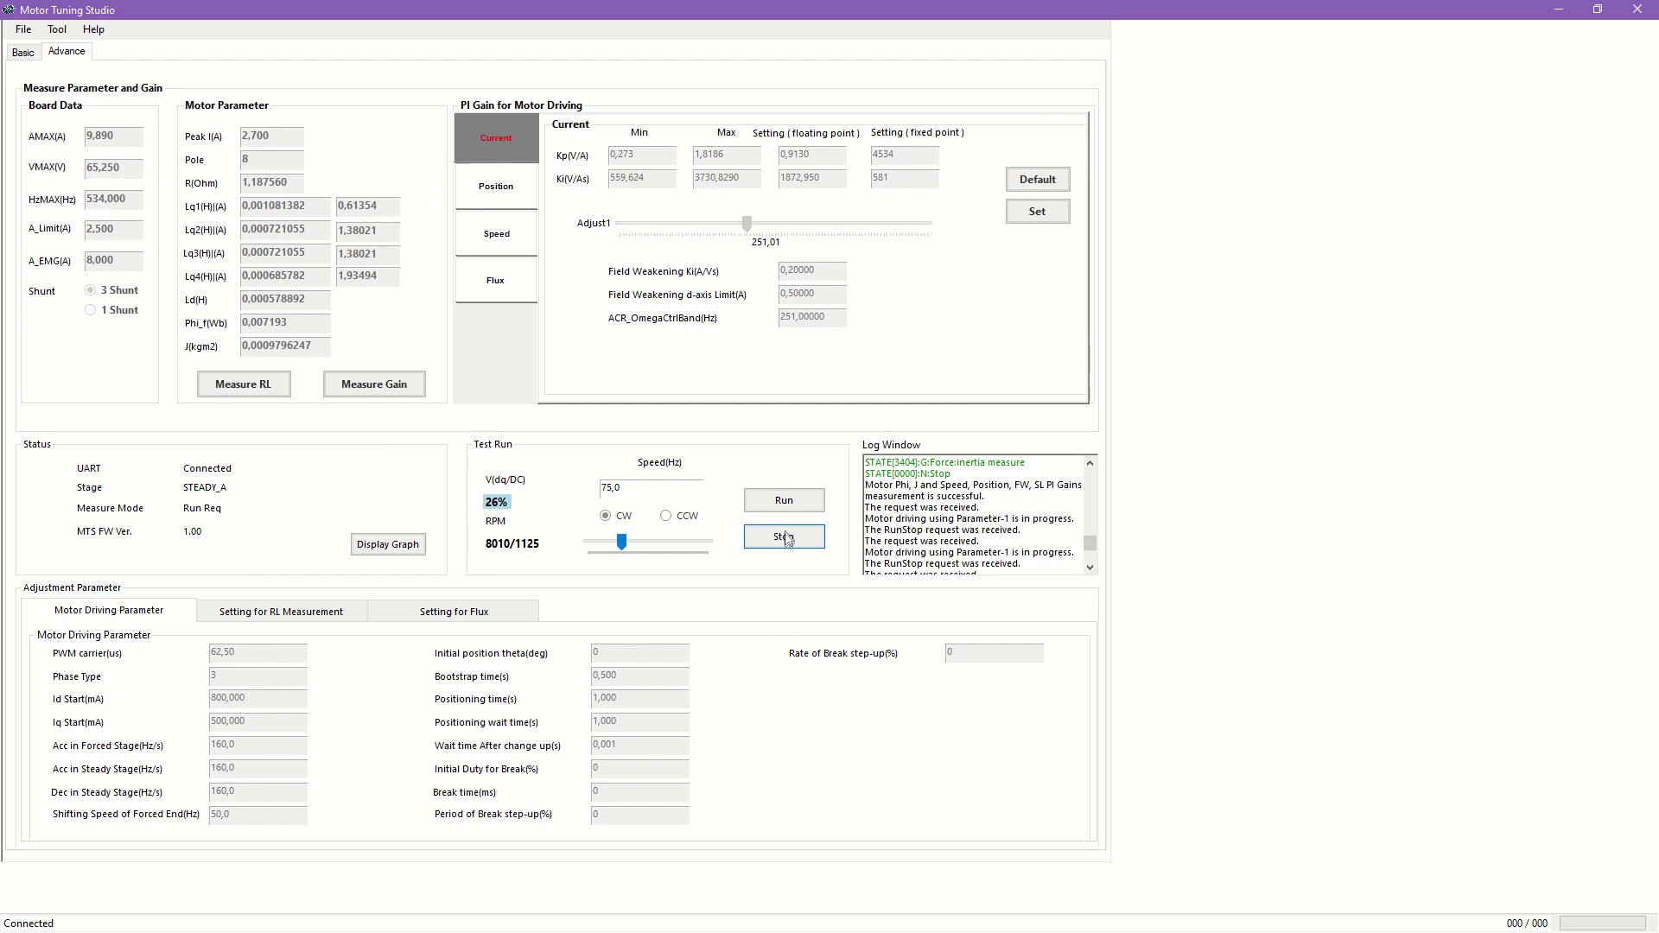
left_click(23, 30)
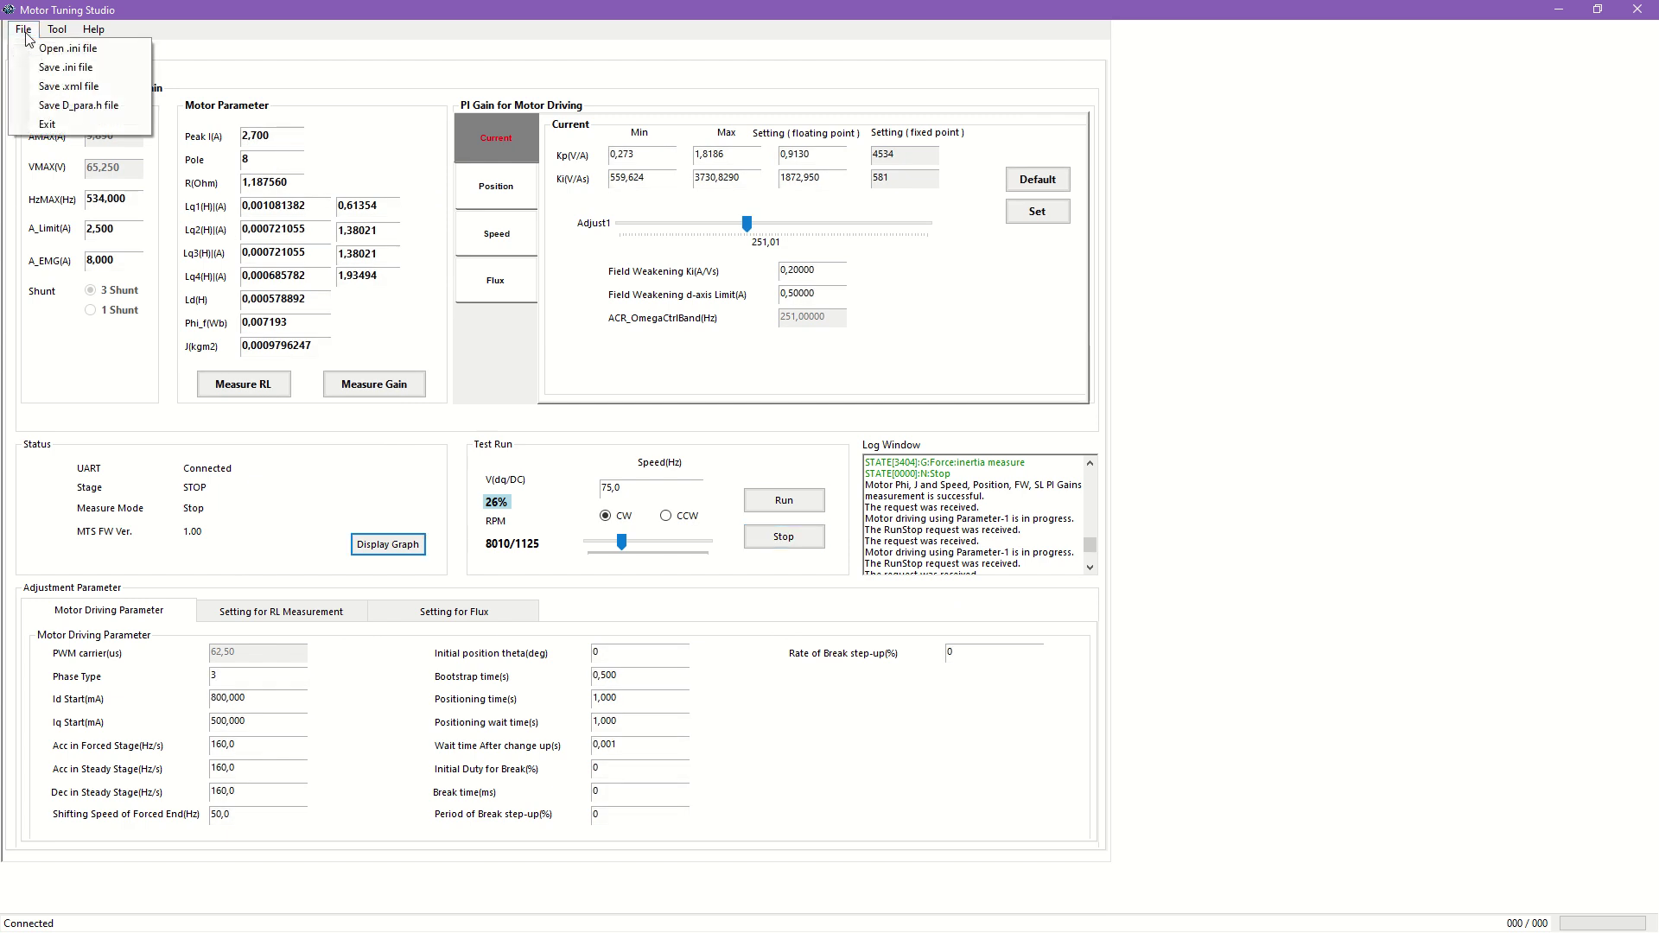